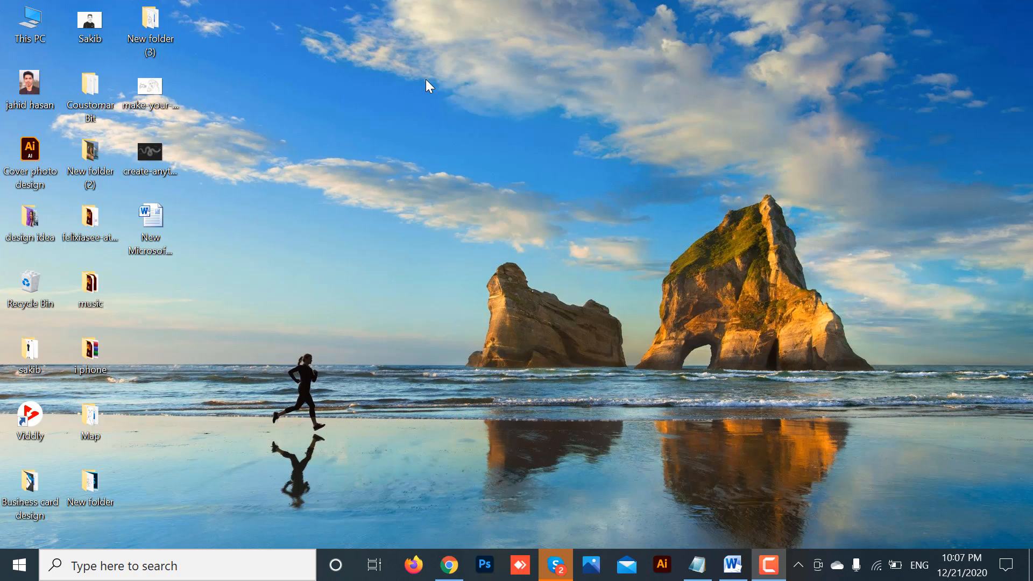
Open Chrome, search Google for "one line art" and switch to the image results
{"action": "left_click", "coordinate": [451, 569]}
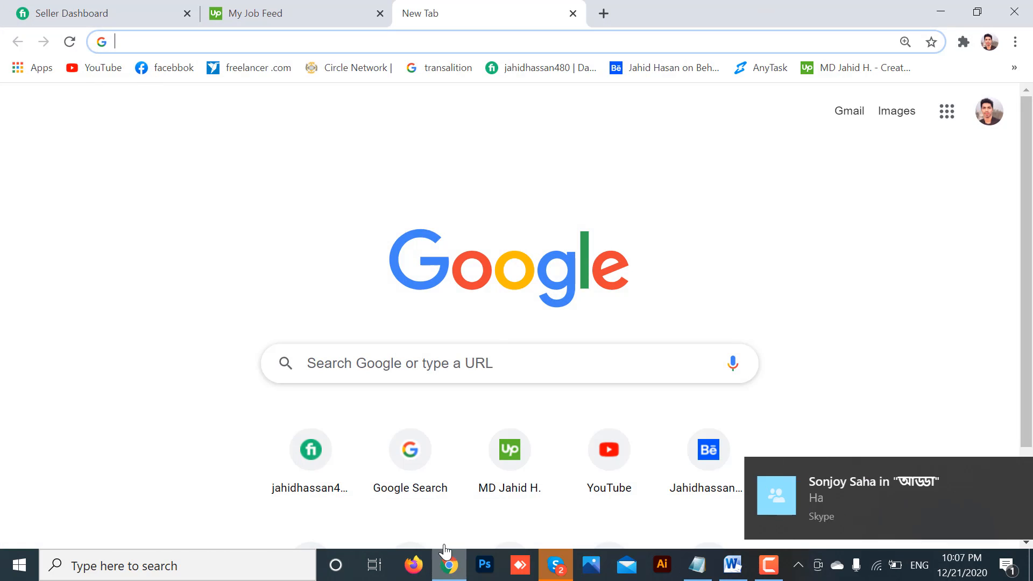
{"action": "left_click", "coordinate": [360, 364]}
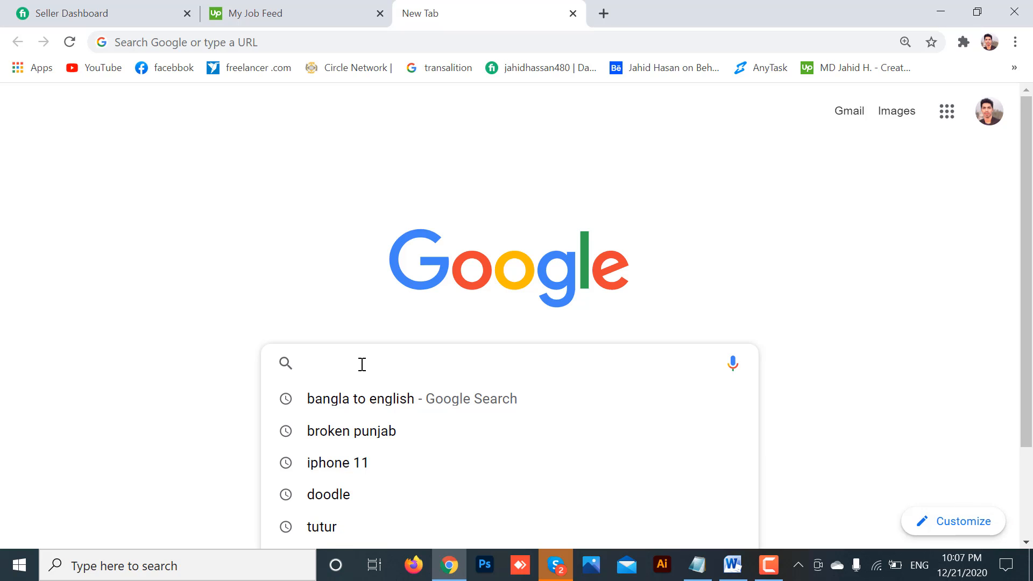
{"action": "type", "text": "on"}
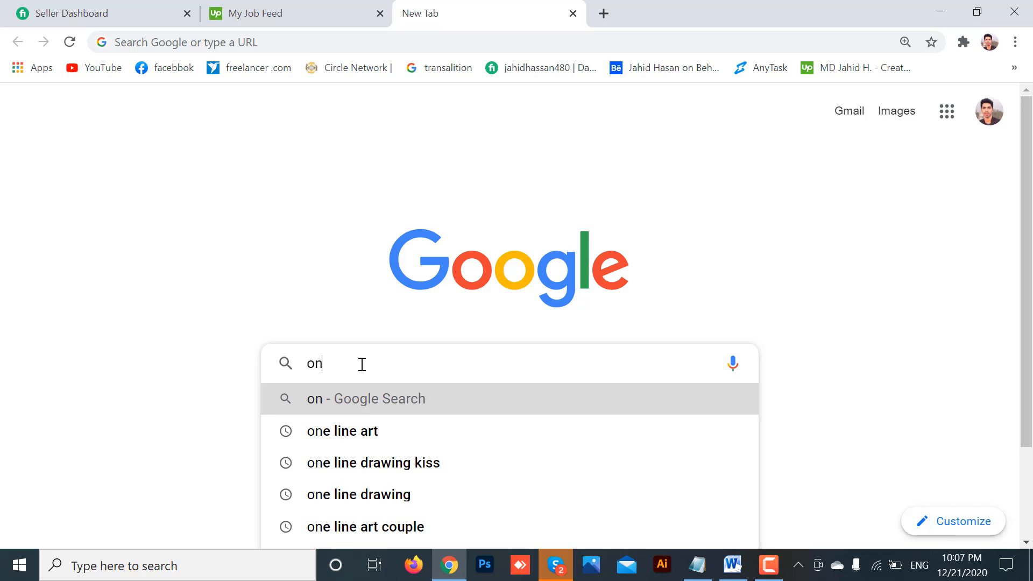
{"action": "type", "text": "e line"}
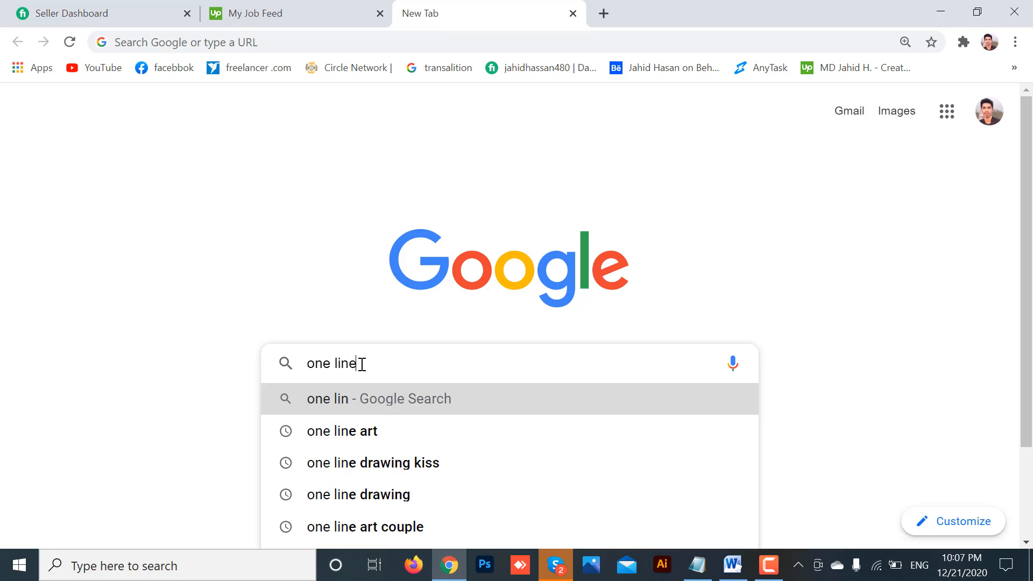
{"action": "type", "text": " art"}
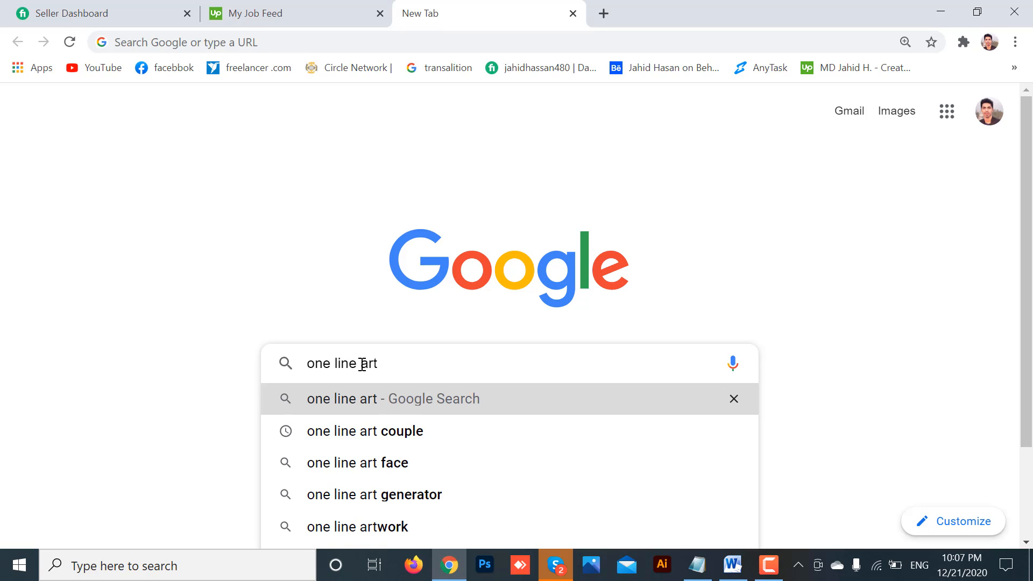
{"action": "key", "text": "Return"}
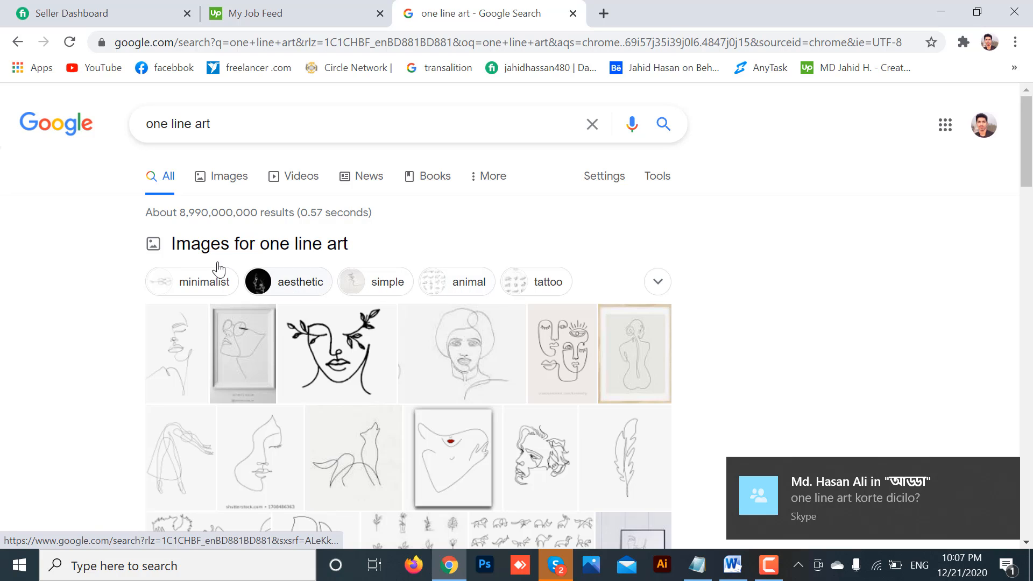
{"action": "left_click", "coordinate": [231, 179]}
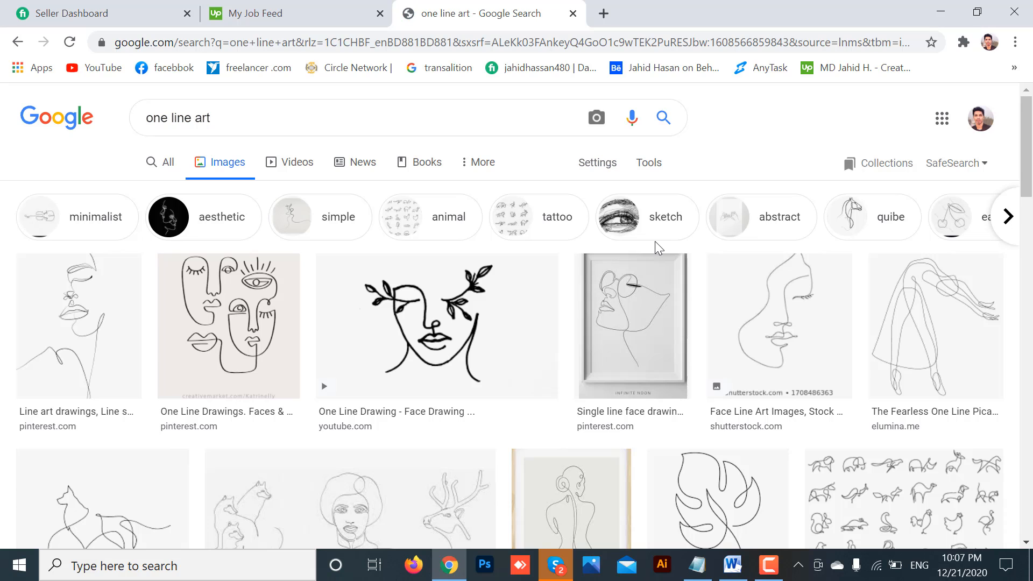
Look through the one line art image results for a simple face drawing suitable as a reference
{"action": "scroll", "coordinate": [656, 247], "scroll_direction": "down", "scroll_amount": 5}
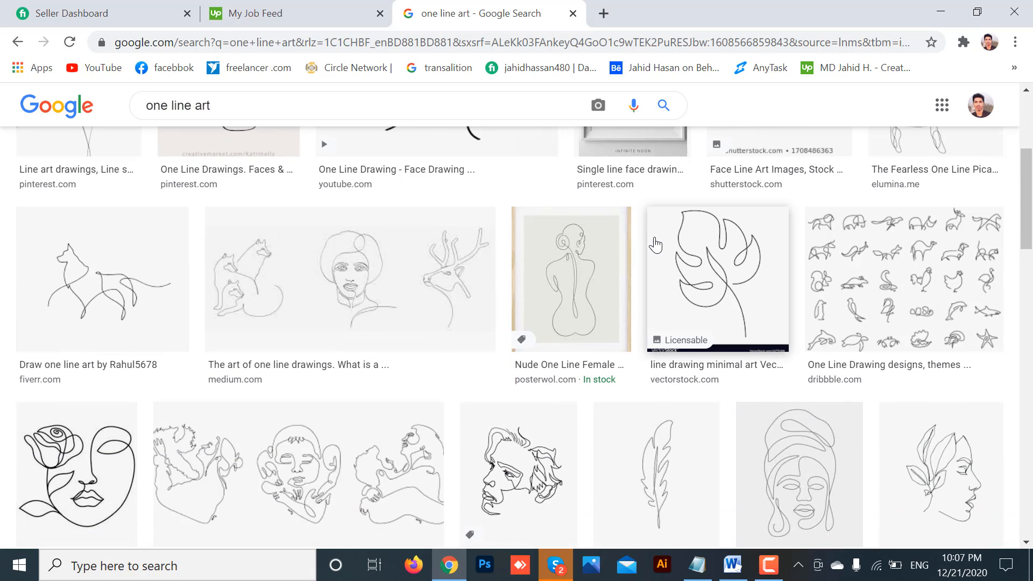
{"action": "scroll", "coordinate": [655, 241], "scroll_direction": "down", "scroll_amount": 4}
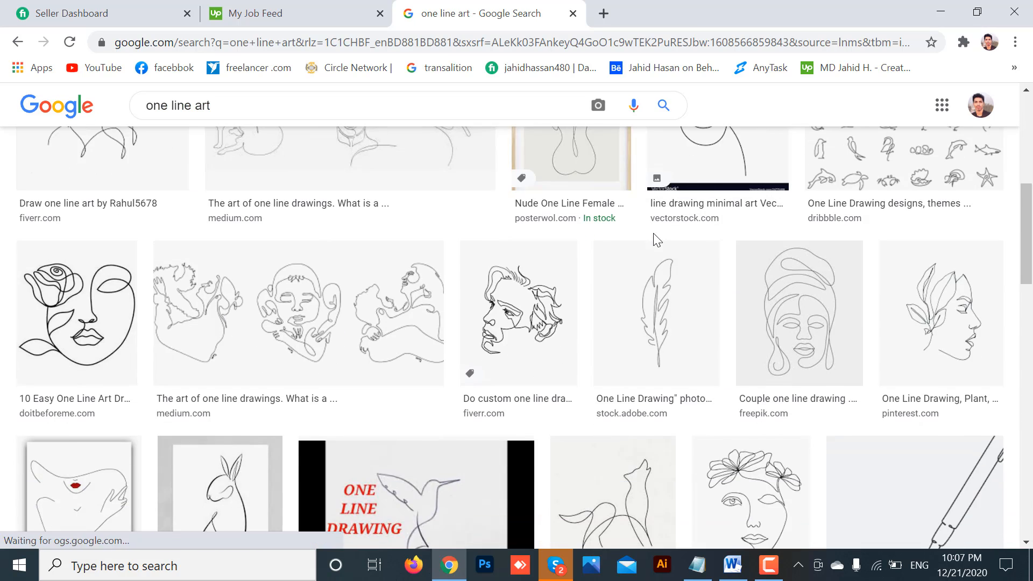
{"action": "scroll", "coordinate": [653, 233], "scroll_direction": "down", "scroll_amount": 5}
{"action": "scroll", "coordinate": [652, 233], "scroll_direction": "down", "scroll_amount": 5}
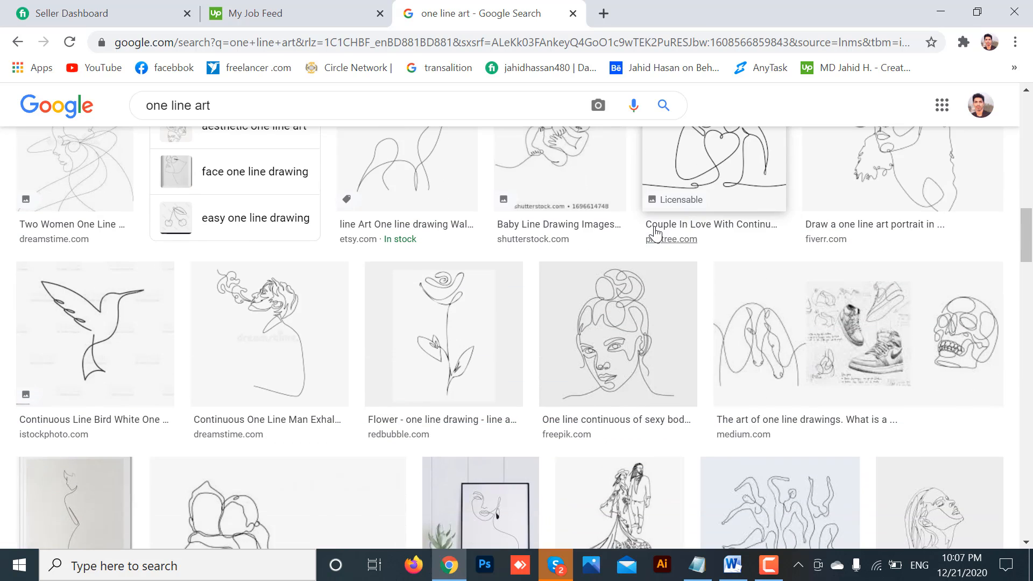
{"action": "scroll", "coordinate": [654, 233], "scroll_direction": "down", "scroll_amount": 5}
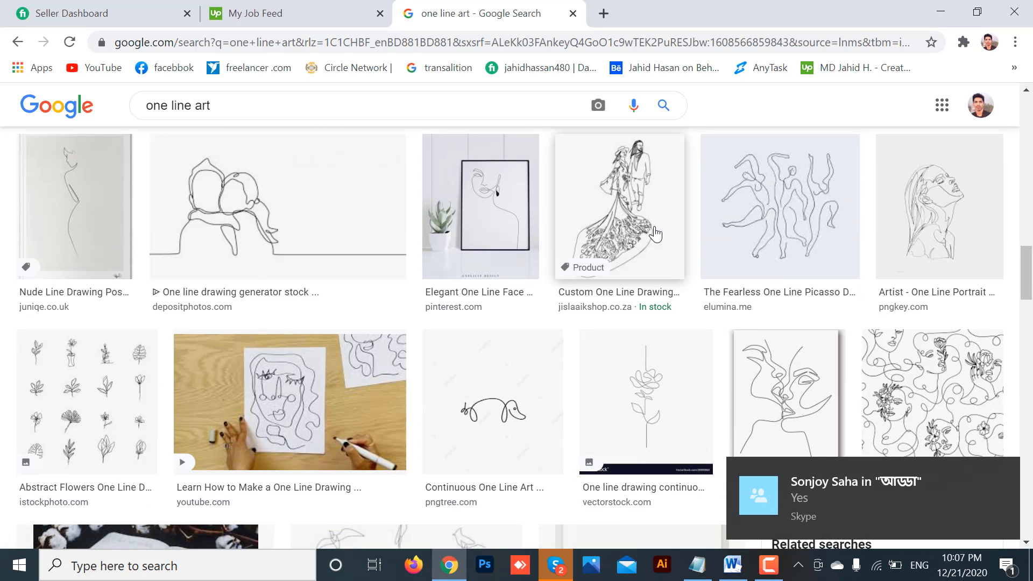
{"action": "scroll", "coordinate": [656, 229], "scroll_direction": "down", "scroll_amount": 5}
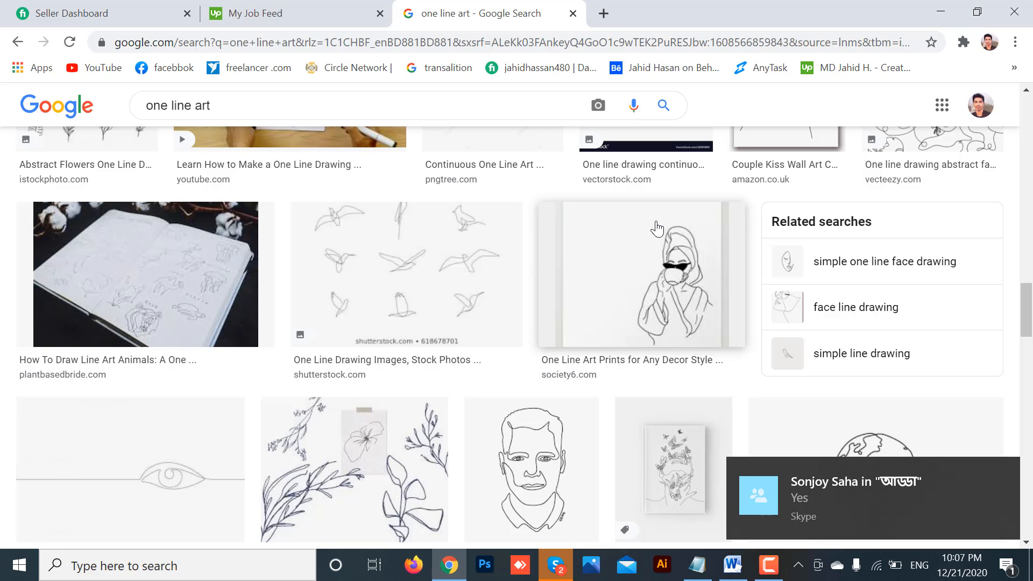
{"action": "scroll", "coordinate": [657, 229], "scroll_direction": "down", "scroll_amount": 3}
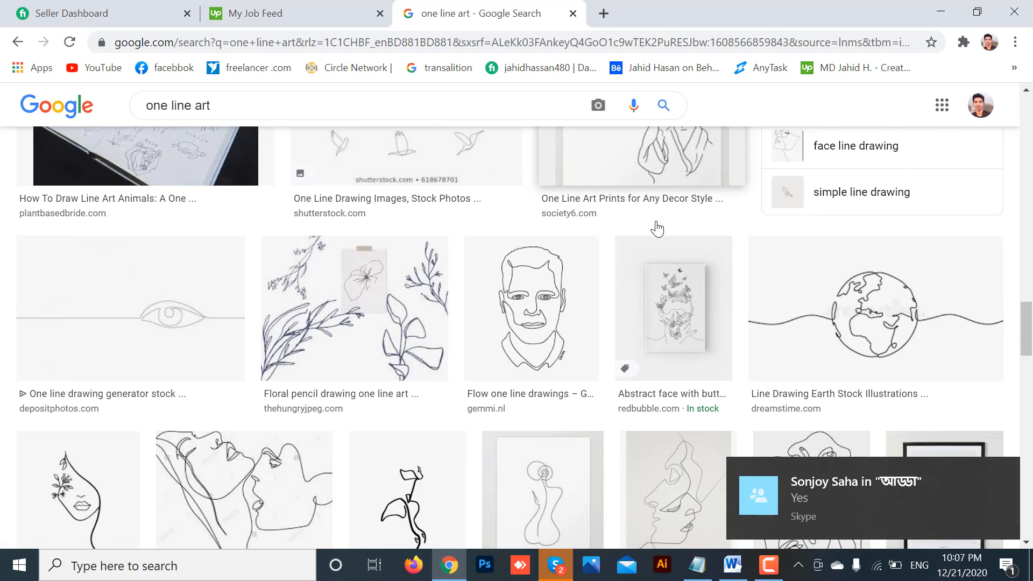
{"action": "scroll", "coordinate": [660, 226], "scroll_direction": "down", "scroll_amount": 3}
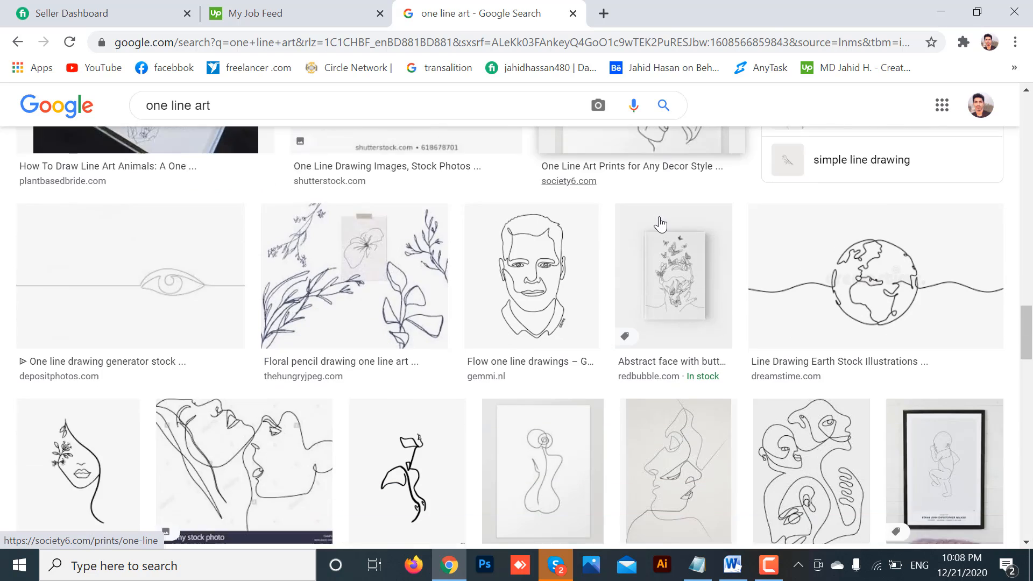
{"action": "scroll", "coordinate": [661, 222], "scroll_direction": "down", "scroll_amount": 4}
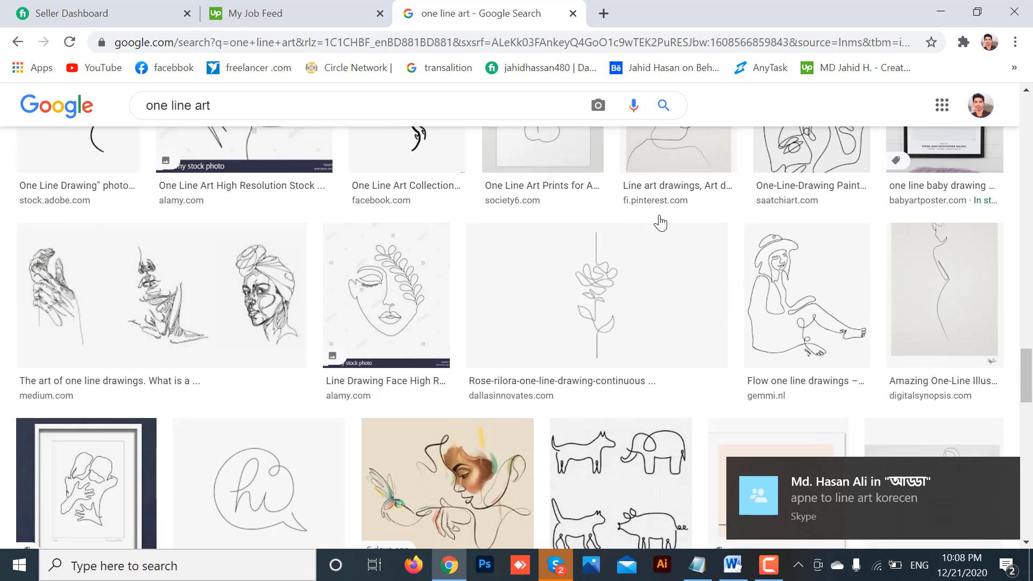
{"action": "scroll", "coordinate": [660, 222], "scroll_direction": "down", "scroll_amount": 5}
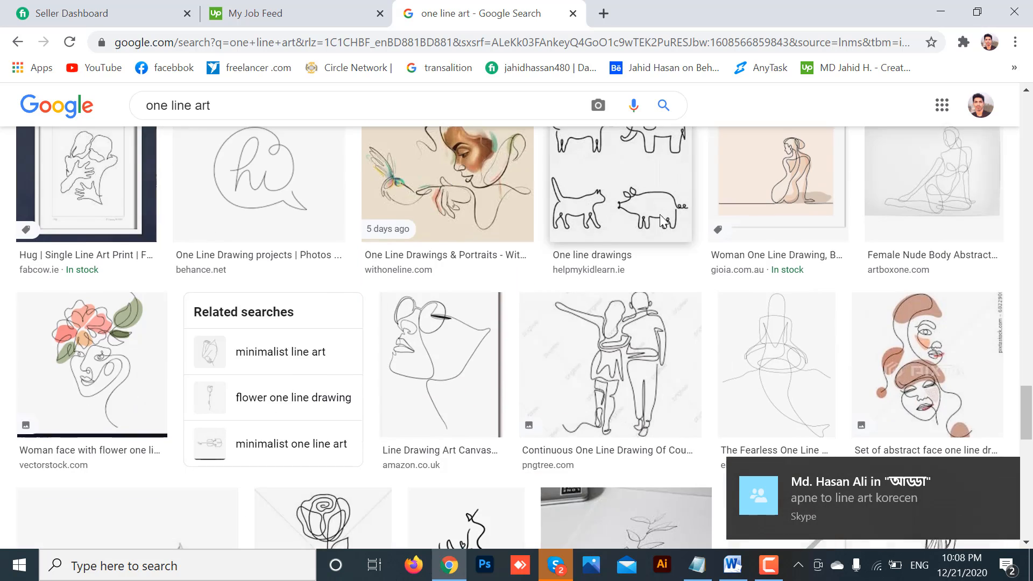
{"action": "scroll", "coordinate": [663, 220], "scroll_direction": "down", "scroll_amount": 3}
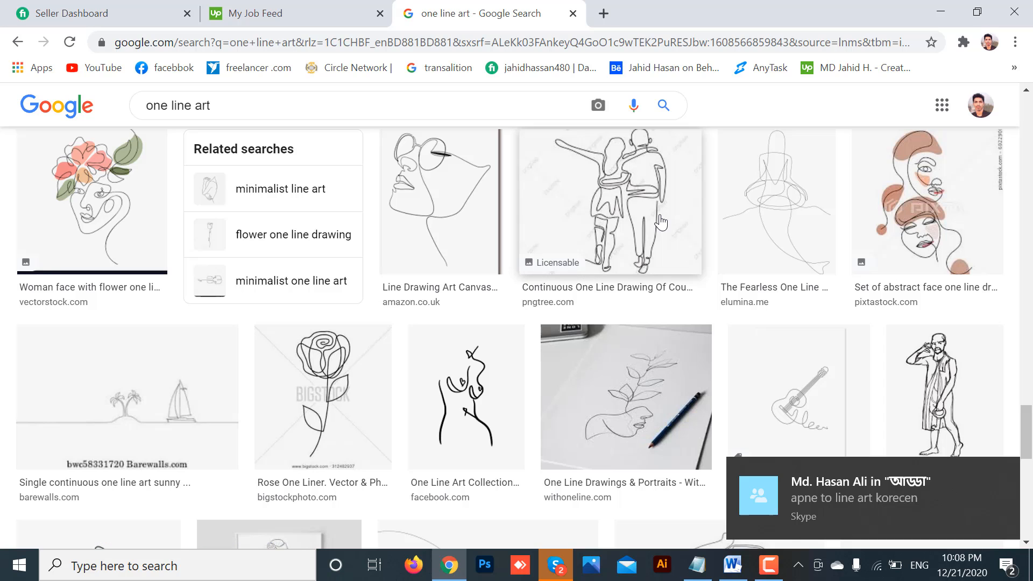
{"action": "scroll", "coordinate": [665, 219], "scroll_direction": "down", "scroll_amount": 4}
{"action": "scroll", "coordinate": [663, 219], "scroll_direction": "down", "scroll_amount": 5}
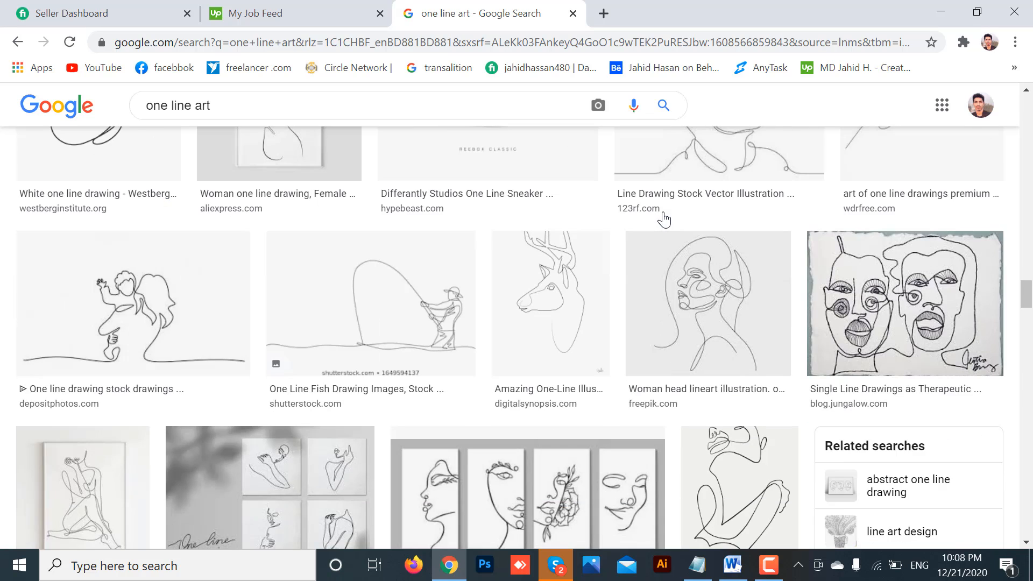
{"action": "scroll", "coordinate": [664, 219], "scroll_direction": "down", "scroll_amount": 6}
{"action": "scroll", "coordinate": [663, 220], "scroll_direction": "down", "scroll_amount": 5}
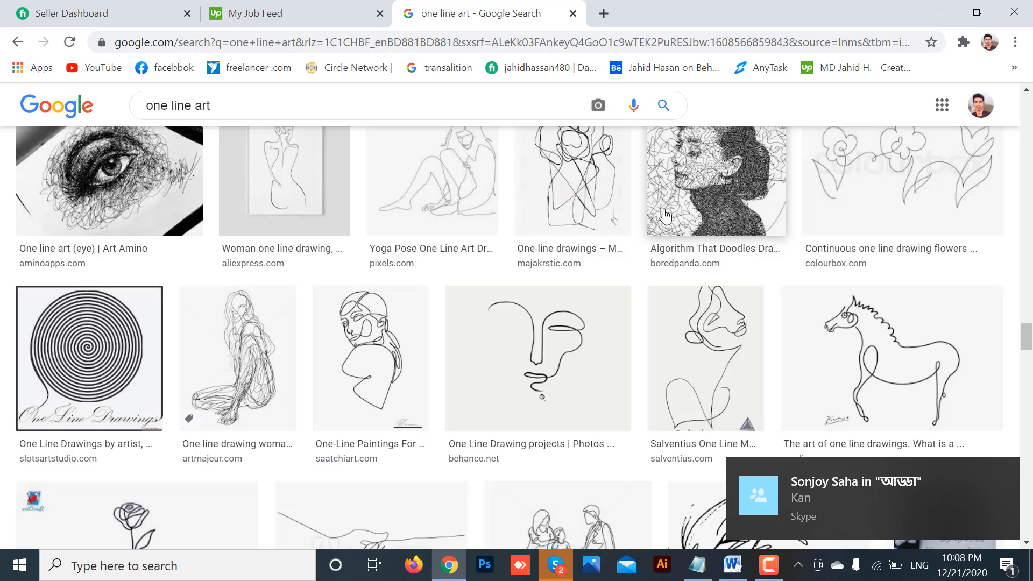
{"action": "scroll", "coordinate": [666, 215], "scroll_direction": "down", "scroll_amount": 8}
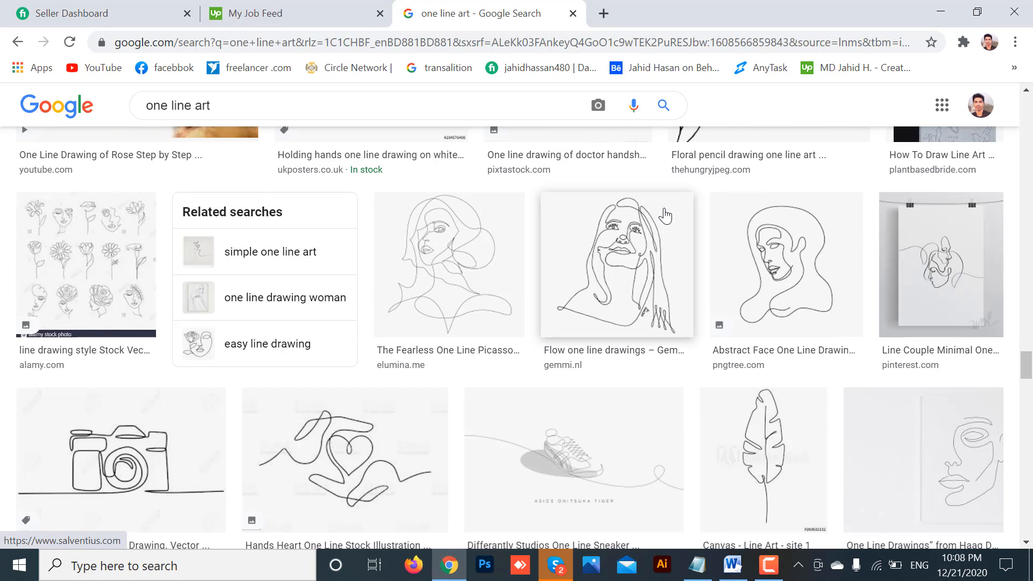
{"action": "scroll", "coordinate": [665, 215], "scroll_direction": "down", "scroll_amount": 3}
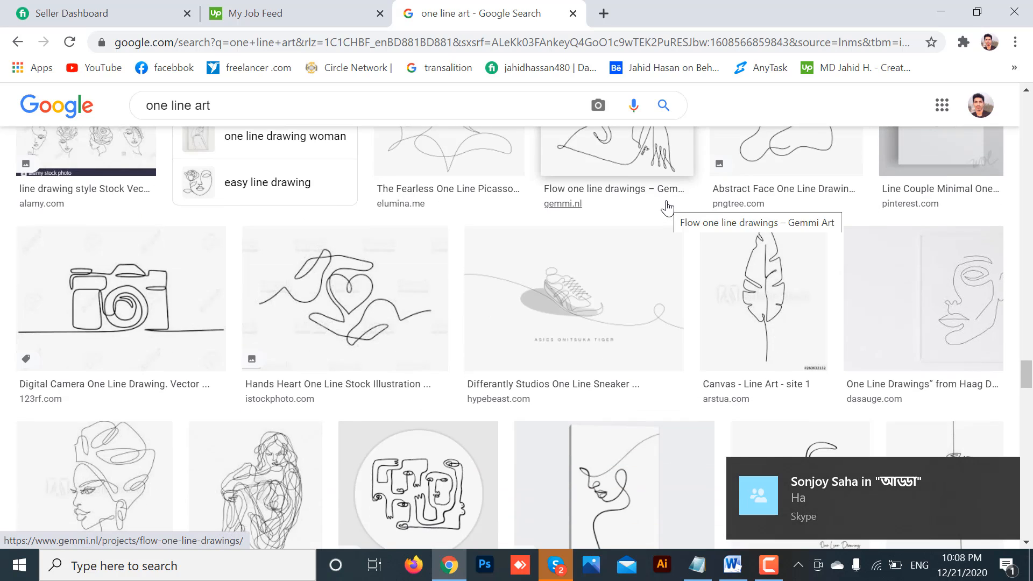
{"action": "scroll", "coordinate": [667, 207], "scroll_direction": "down", "scroll_amount": 4}
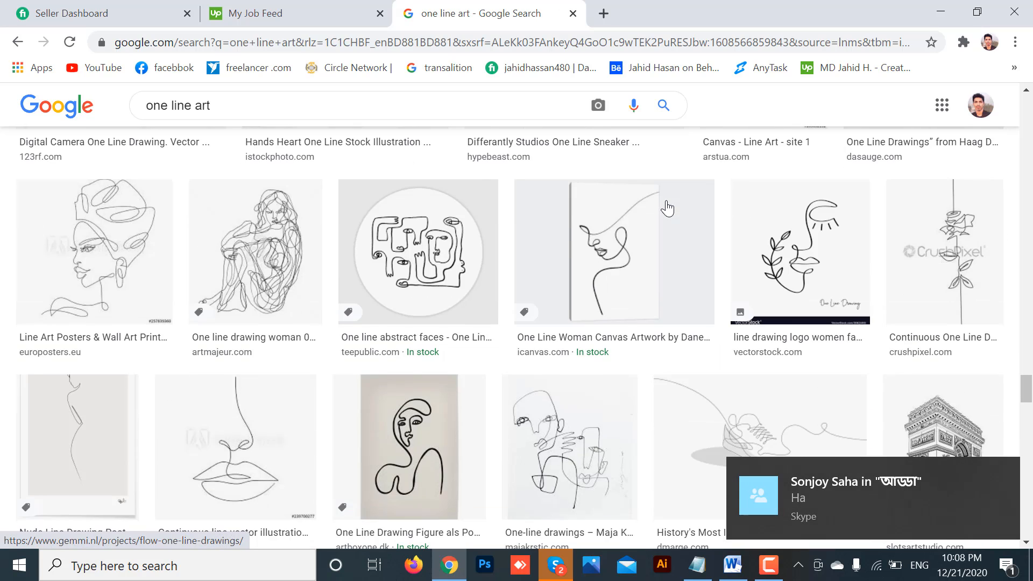
Open the One Line Woman Canvas Artwork result from icanvas.com and save its image to the Desktop as JPEG file KHY38
{"action": "left_click", "coordinate": [615, 248]}
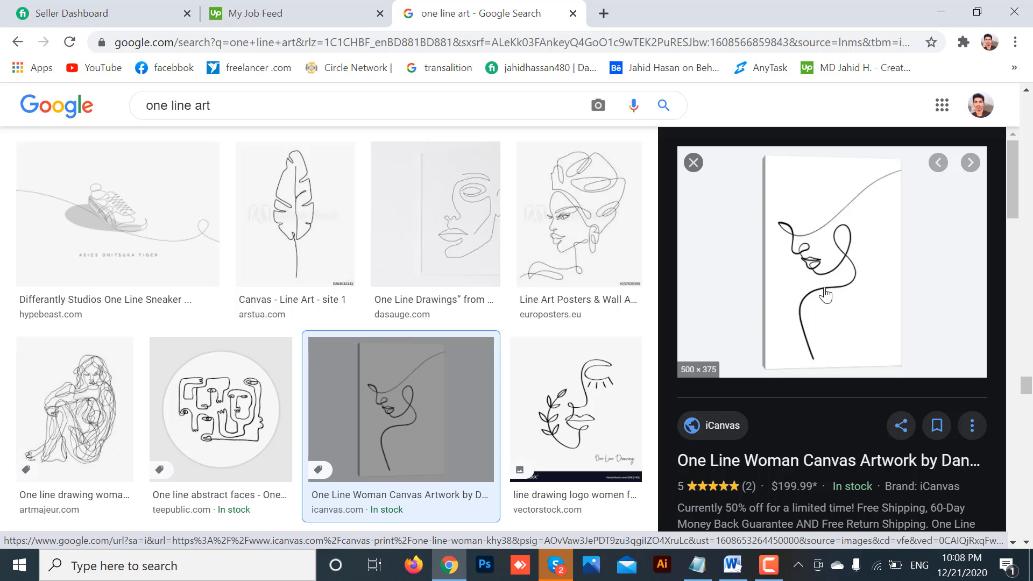
{"action": "right_click", "coordinate": [824, 260]}
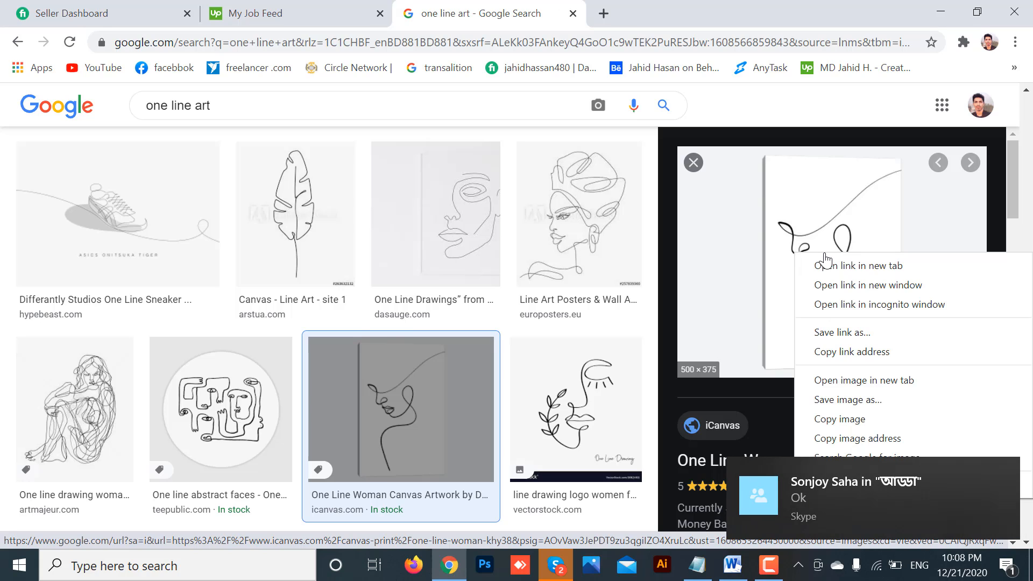
{"action": "left_click", "coordinate": [883, 404]}
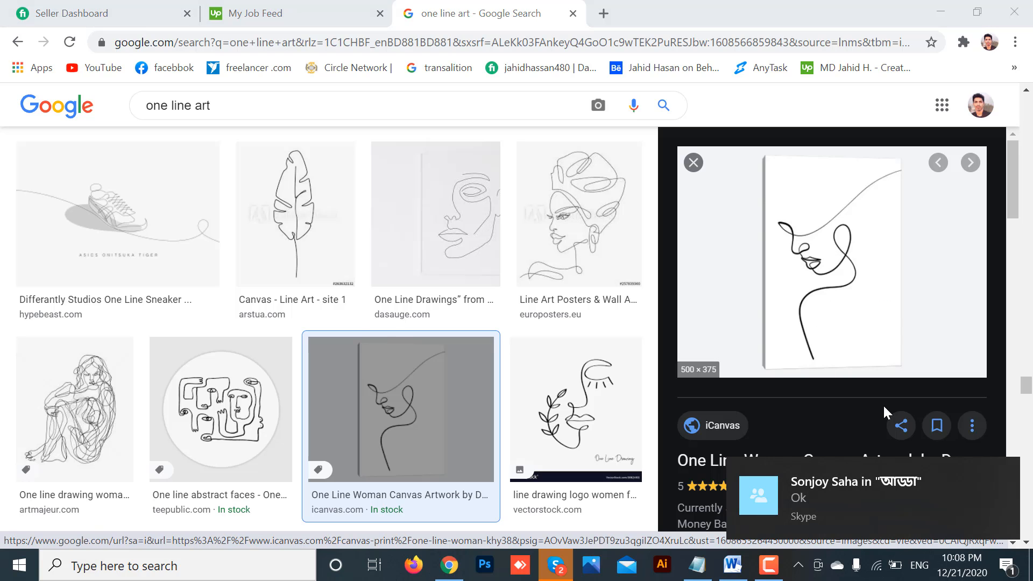
{"action": "scroll", "coordinate": [275, 232], "scroll_direction": "down", "scroll_amount": 5}
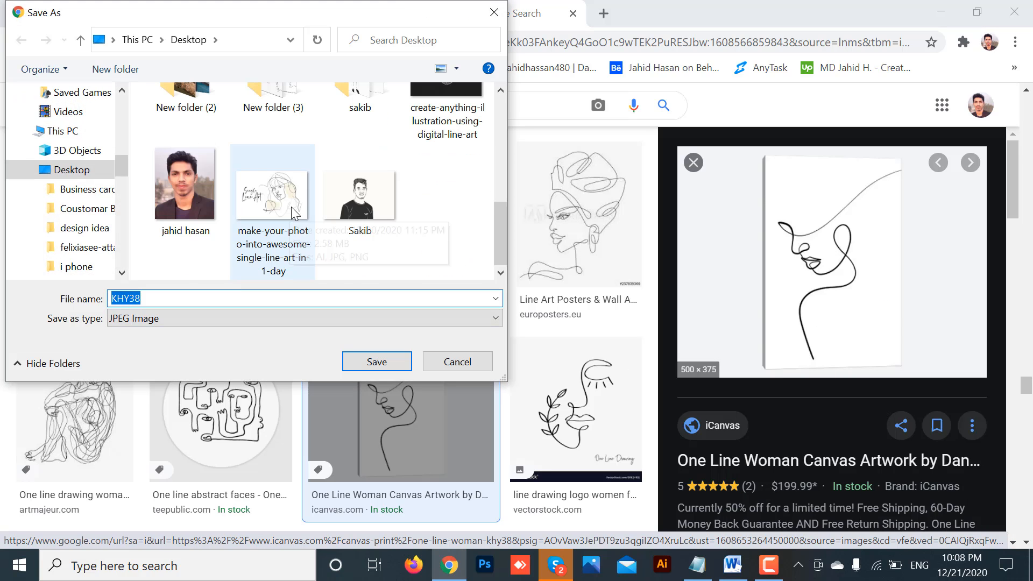
{"action": "left_click", "coordinate": [376, 360]}
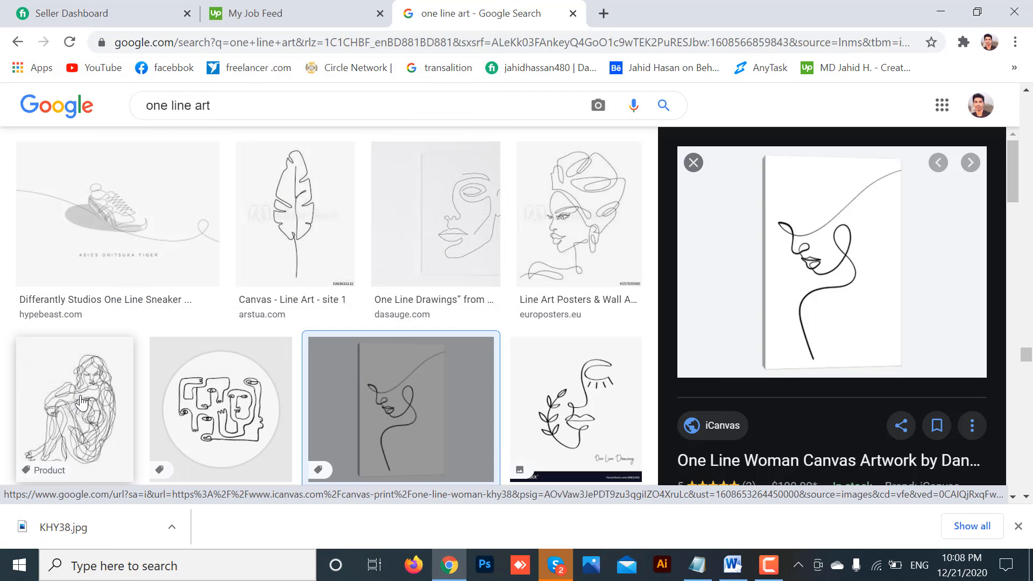
Switch to Illustrator and create a new 1100 x 900 px landscape document with one artboard, CMYK colour and 300 ppi raster effects
{"action": "left_click", "coordinate": [937, 13]}
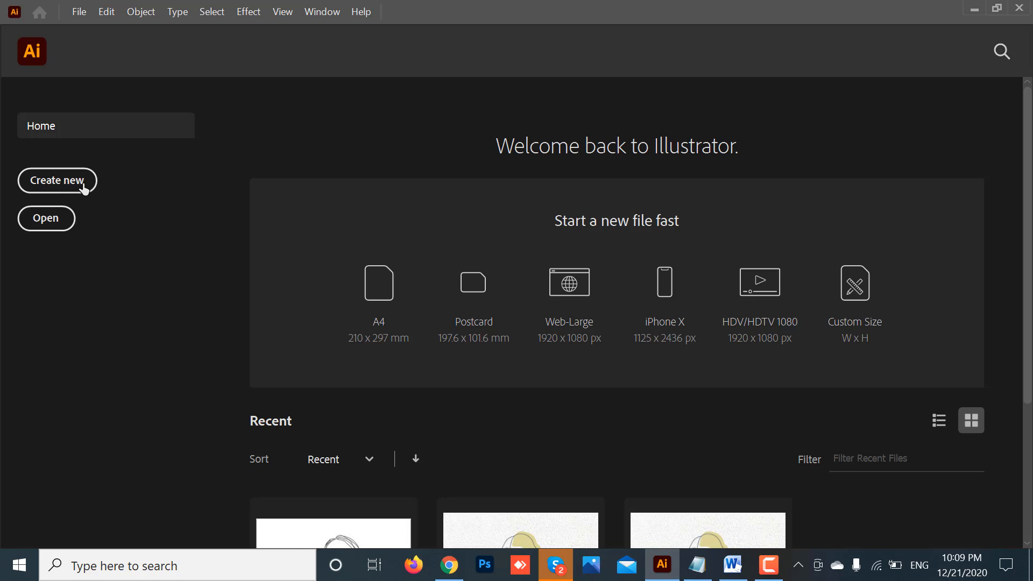
{"action": "left_click", "coordinate": [67, 185]}
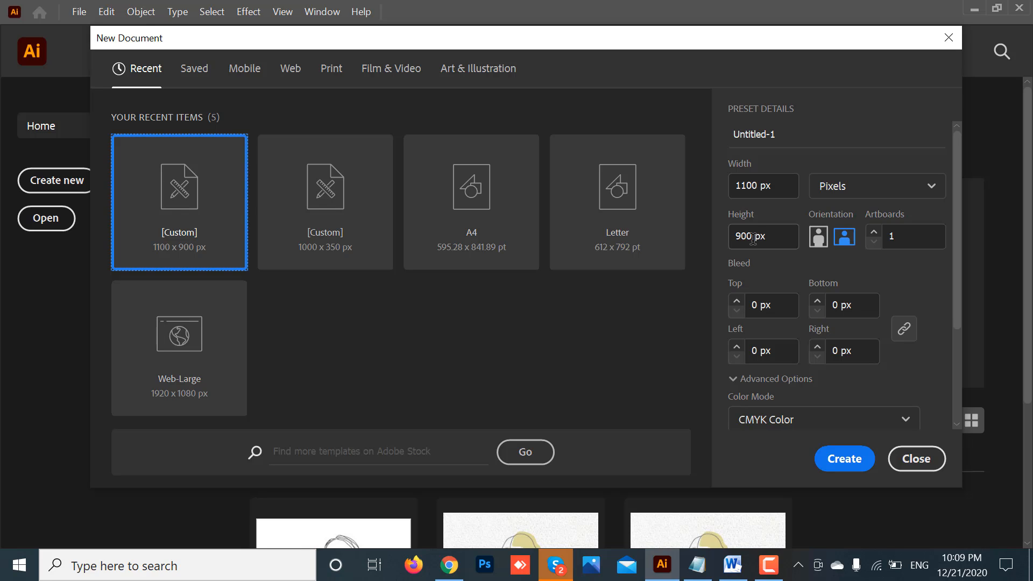
{"action": "left_click", "coordinate": [852, 193]}
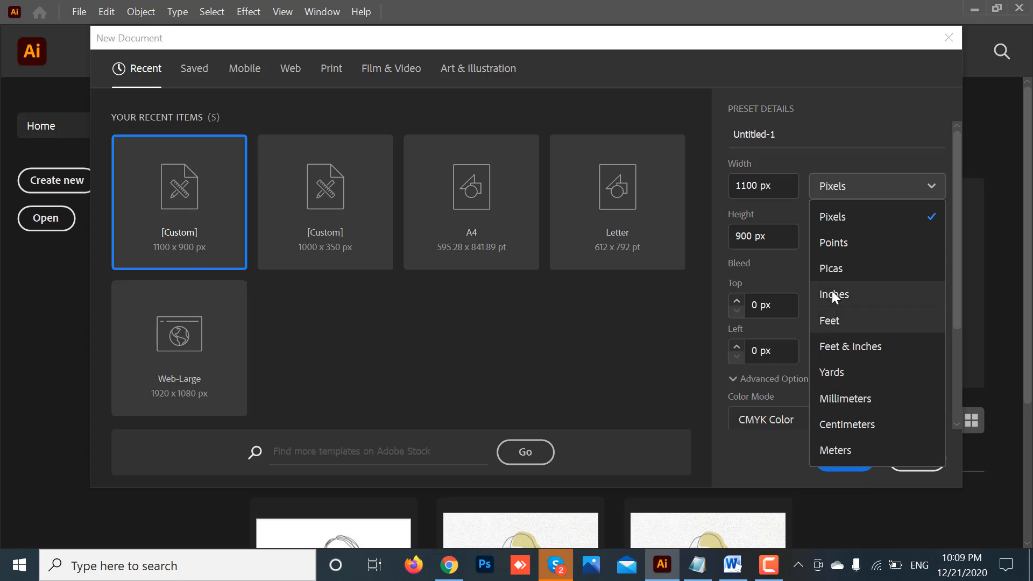
{"action": "left_click", "coordinate": [835, 221]}
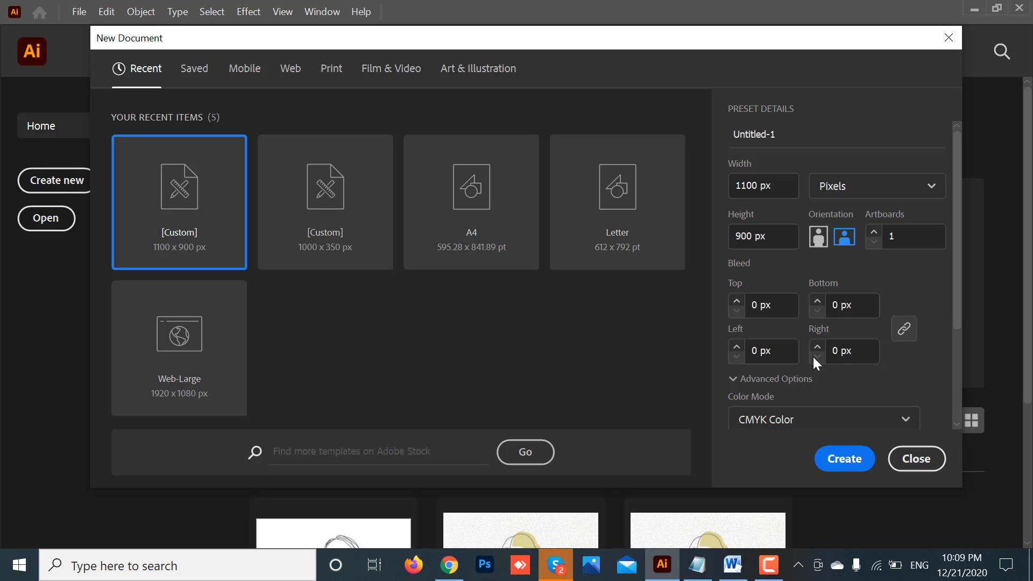
{"action": "scroll", "coordinate": [866, 339], "scroll_direction": "down", "scroll_amount": 4}
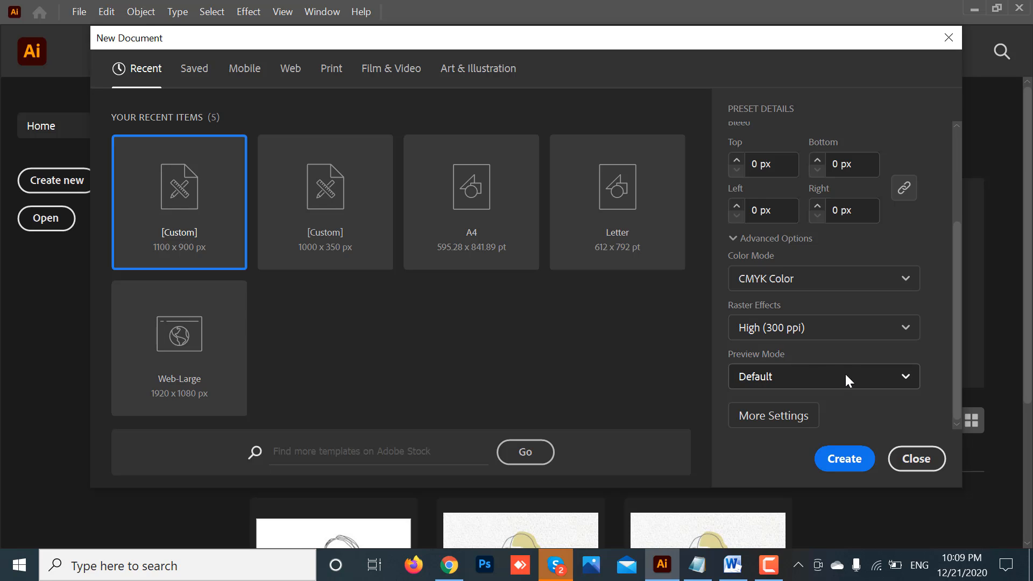
{"action": "left_click", "coordinate": [847, 463]}
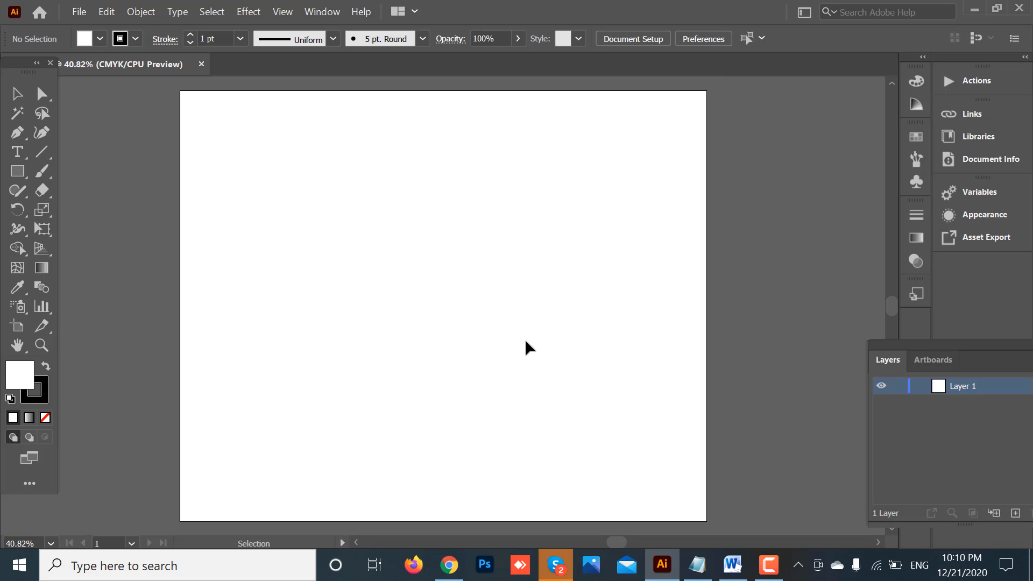
{"action": "scroll", "coordinate": [491, 291], "scroll_direction": "up", "scroll_amount": 1}
{"action": "scroll", "coordinate": [565, 276], "scroll_direction": "down", "scroll_amount": 2}
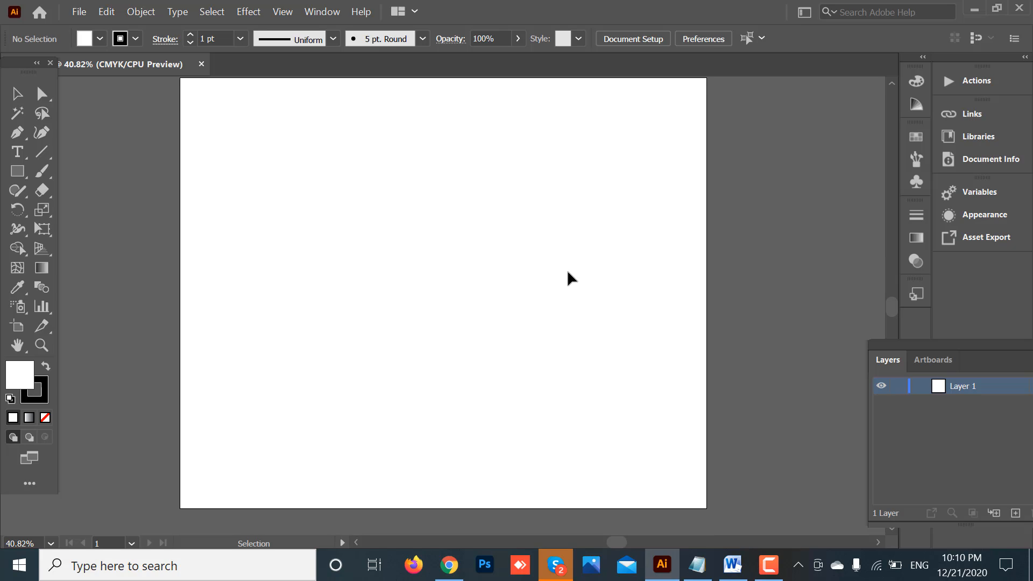
{"action": "key", "text": "ctrl+minus"}
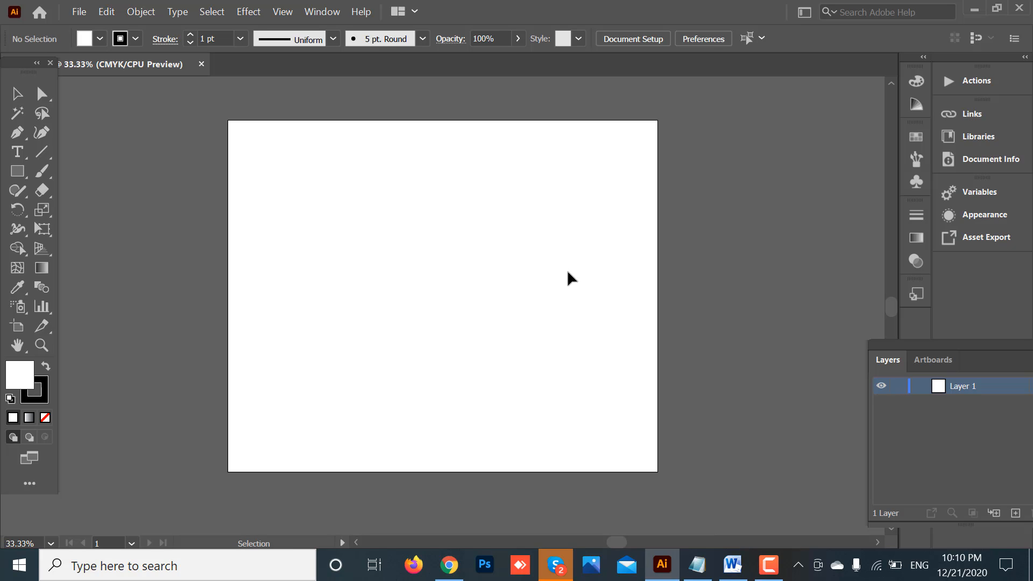
Place the KHY38 image from the Desktop into the Illustrator document, then enlarge and position it to nearly fill the artboard
{"action": "left_click", "coordinate": [974, 9]}
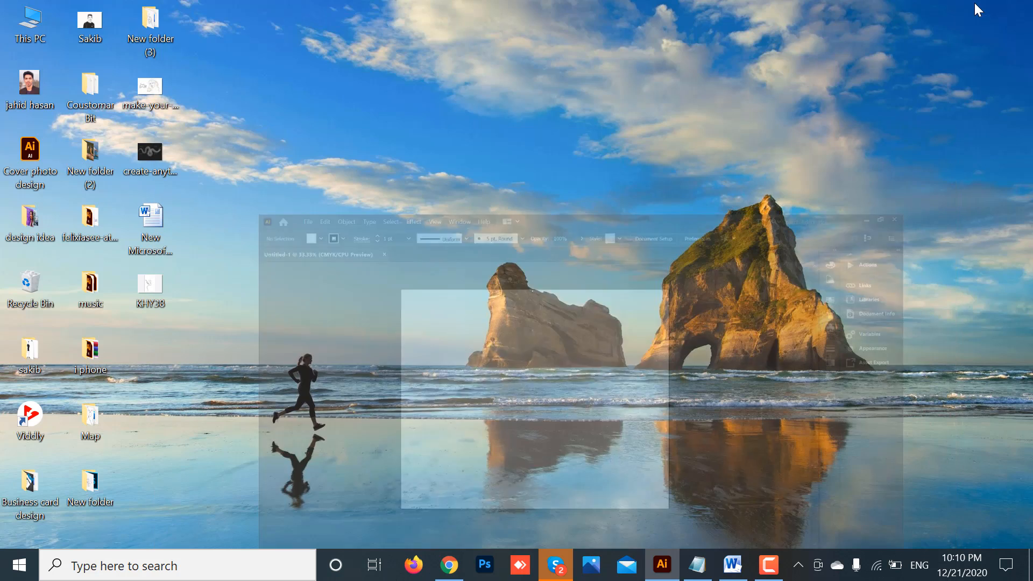
{"action": "left_click_drag", "start_coordinate": [153, 284], "coordinate": [688, 373]}
{"action": "left_click_drag", "start_coordinate": [659, 512], "coordinate": [406, 307]}
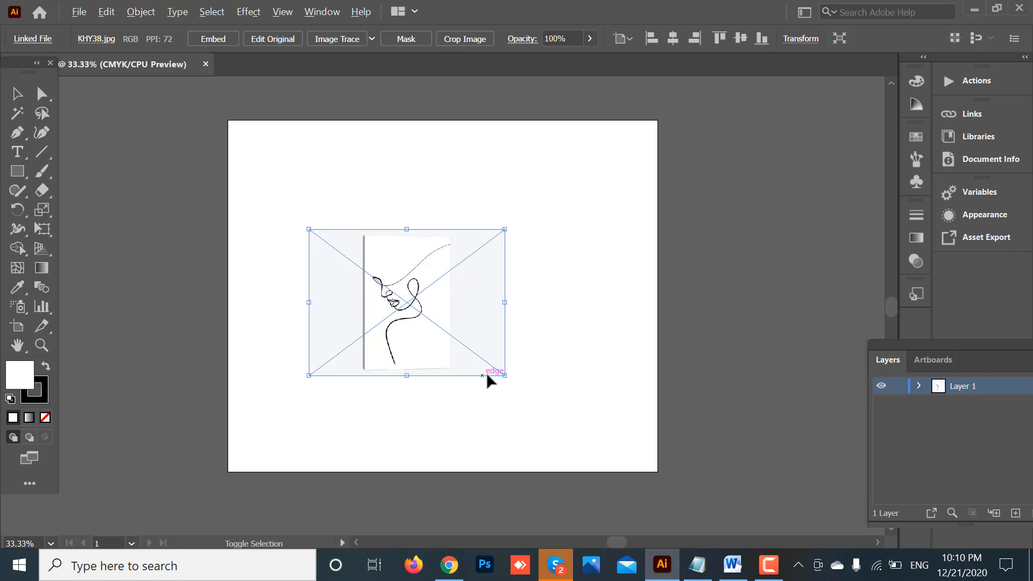
{"action": "left_click_drag", "start_coordinate": [508, 374], "coordinate": [636, 461]}
{"action": "mouse_move", "coordinate": [425, 344]}
{"action": "left_mouse_down"}
{"action": "mouse_move", "coordinate": [472, 330]}
{"action": "mouse_move", "coordinate": [444, 343]}
{"action": "left_mouse_up"}
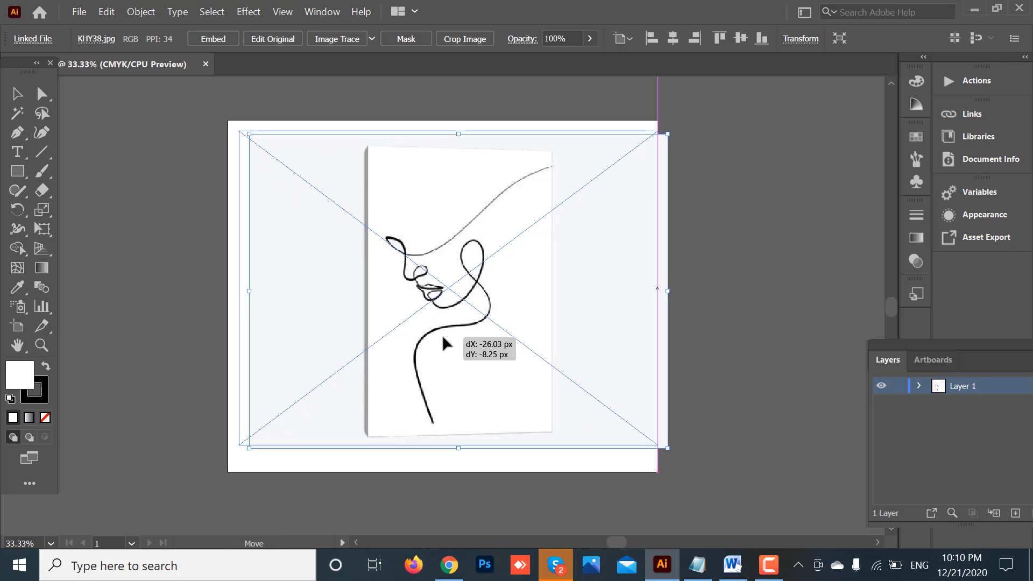
{"action": "left_click", "coordinate": [163, 239]}
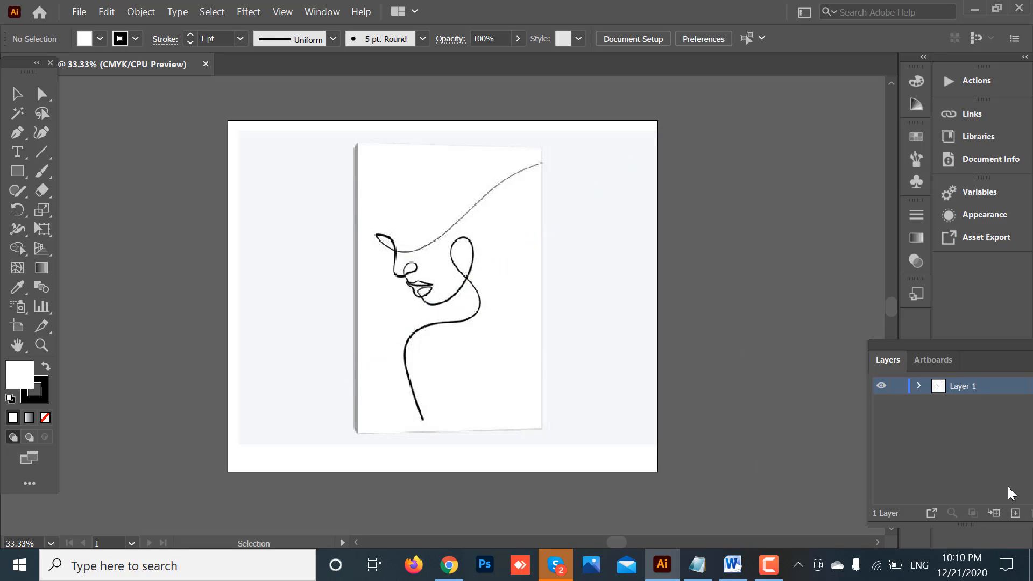
Add a second layer and make Layer 1, which holds the image, a template with images dimmed to 75%
{"action": "left_click", "coordinate": [1016, 513]}
{"action": "left_click", "coordinate": [960, 406]}
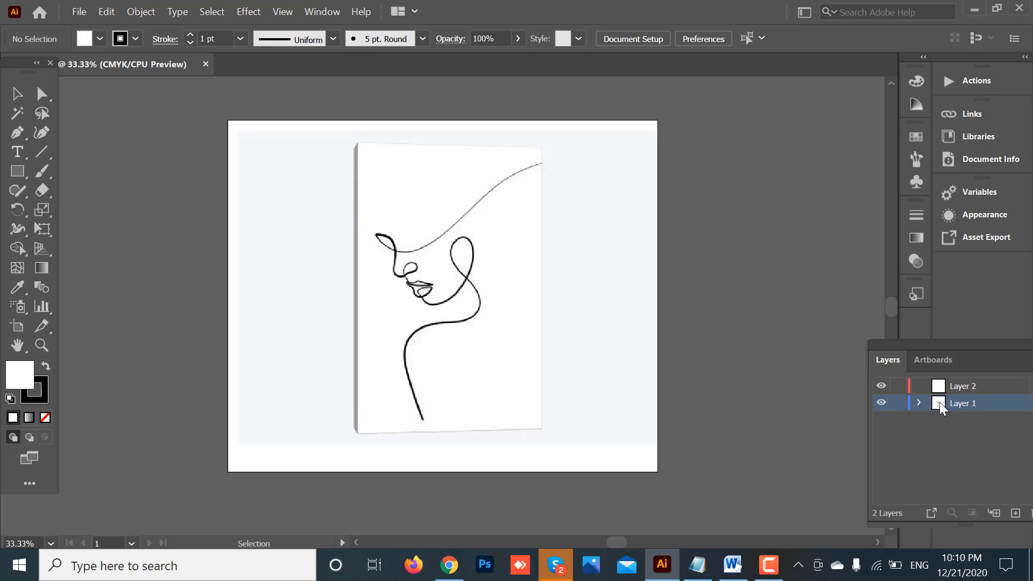
{"action": "double_click", "coordinate": [939, 402]}
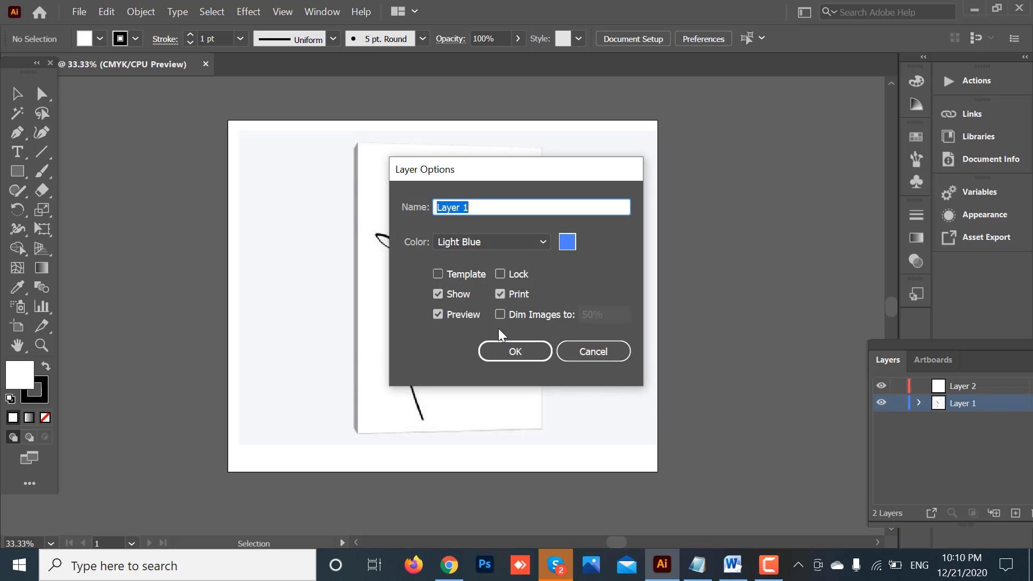
{"action": "left_click", "coordinate": [438, 273]}
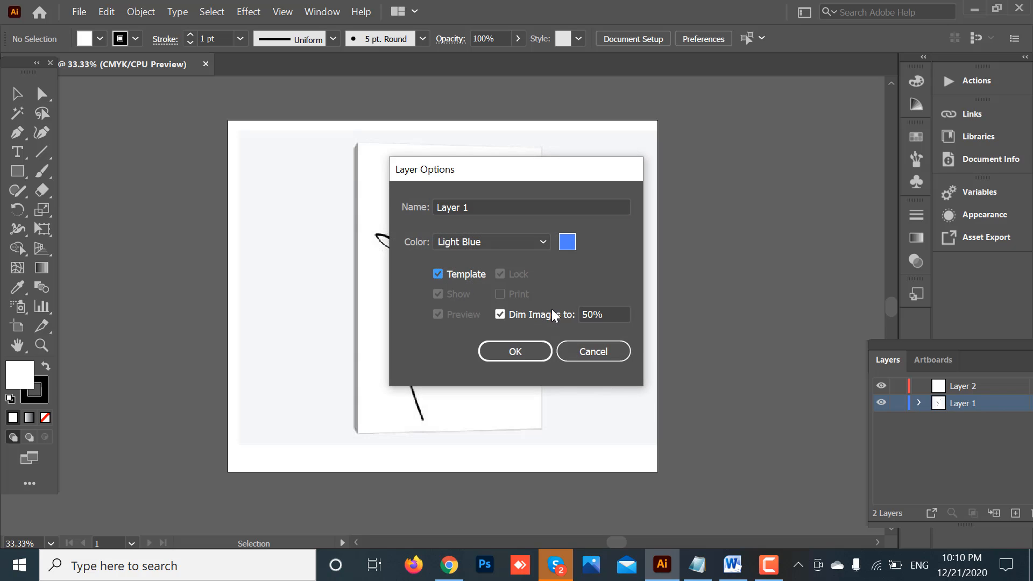
{"action": "left_click", "coordinate": [592, 314]}
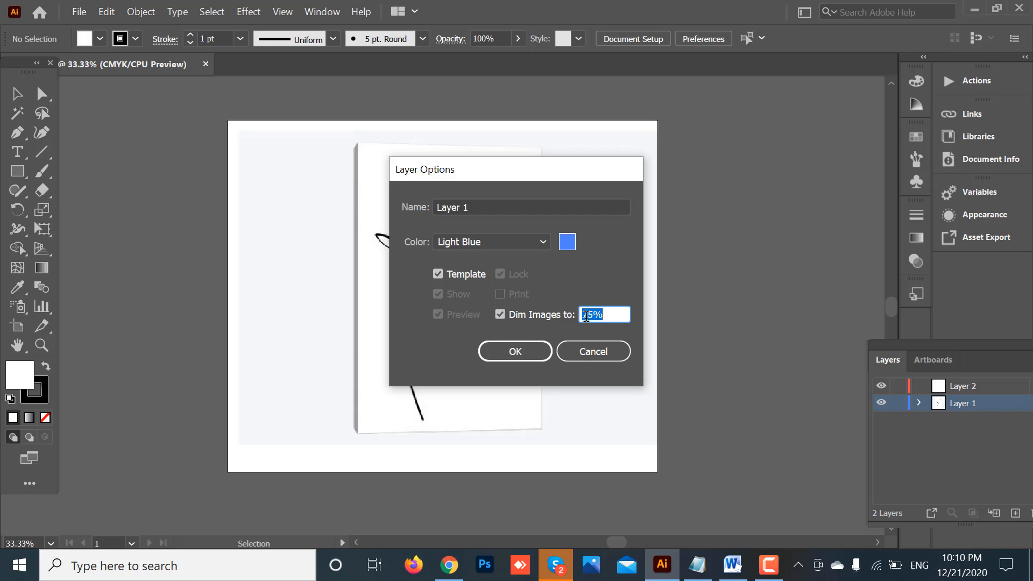
{"action": "left_click", "coordinate": [508, 351]}
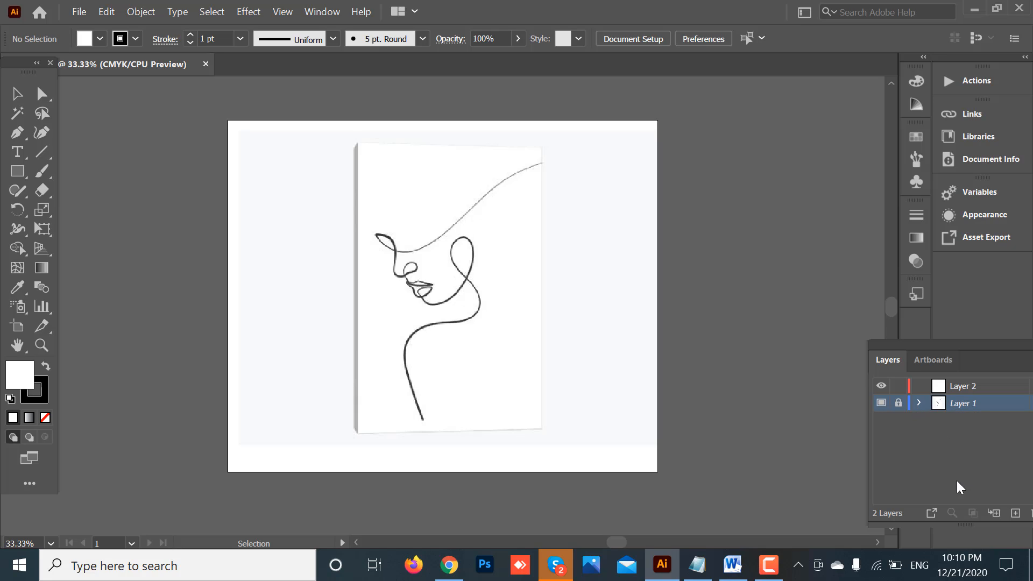
On Layer 2, trace the long upper curve with the Pen tool from its right end to the brow tip, without fill
{"action": "left_click", "coordinate": [963, 385]}
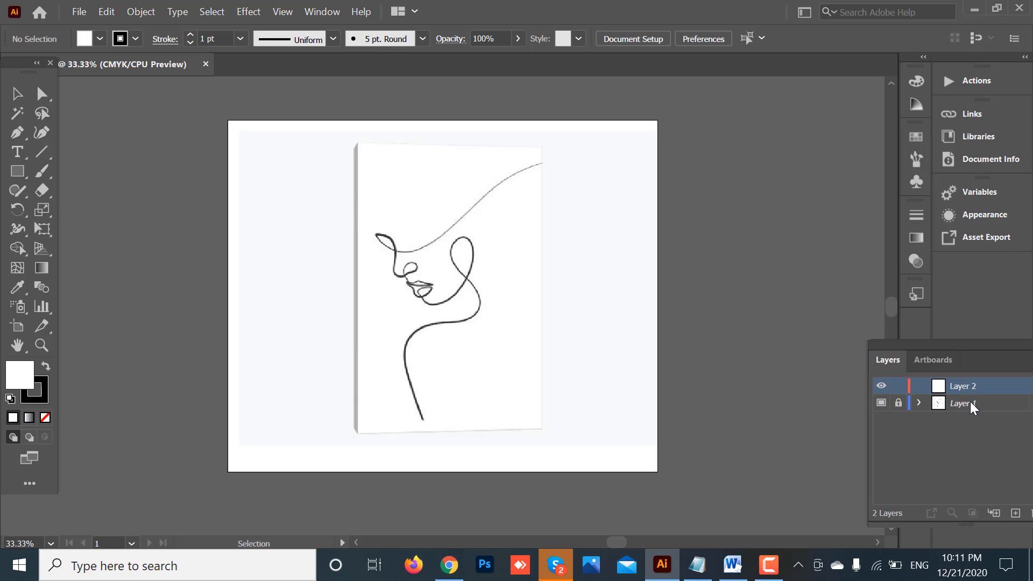
{"action": "left_click", "coordinate": [897, 403]}
{"action": "key", "text": "ctrl+plus"}
{"action": "key", "text": "ctrl+plus"}
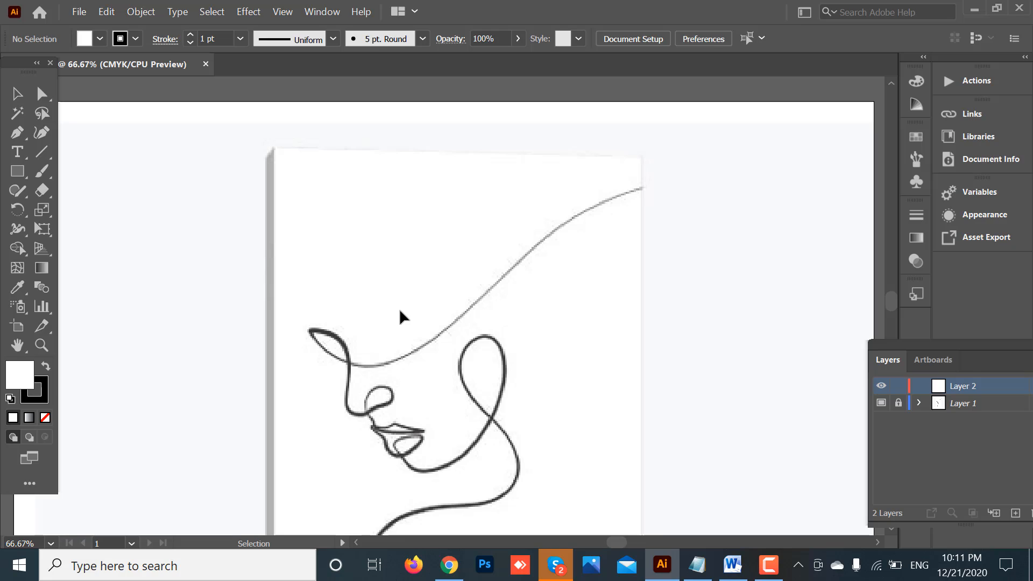
{"action": "left_click", "coordinate": [18, 131]}
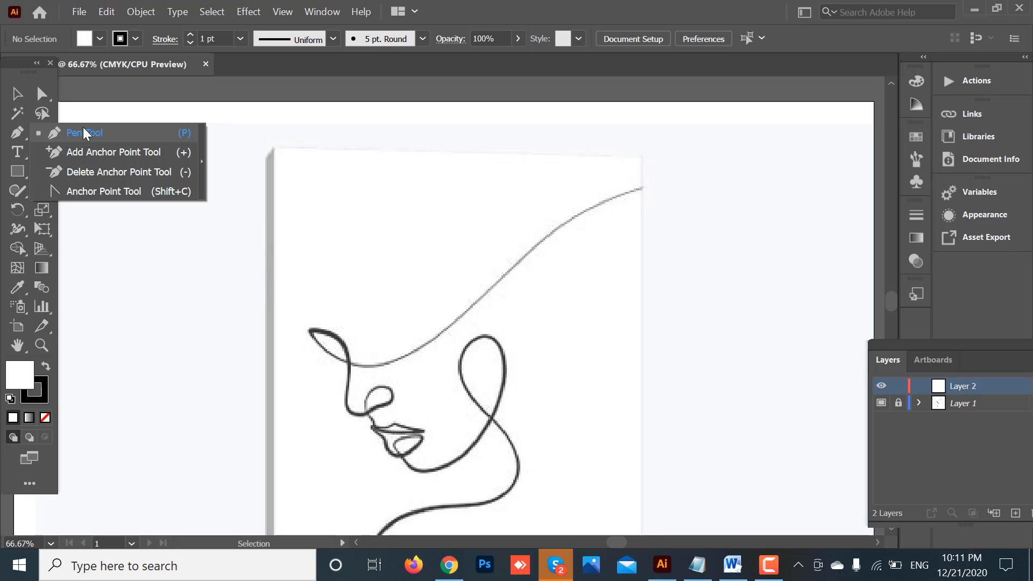
{"action": "left_click", "coordinate": [94, 132]}
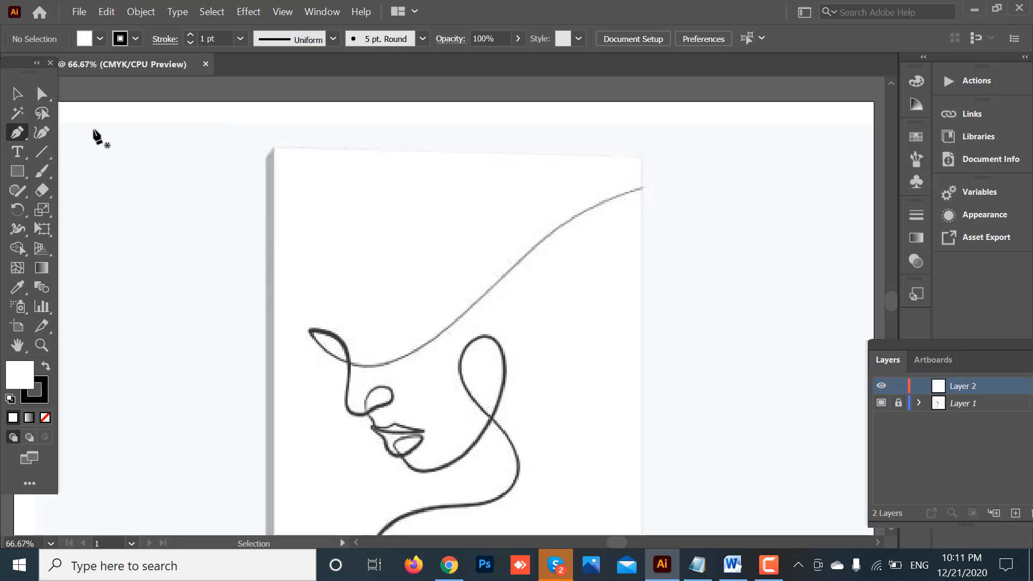
{"action": "left_click", "coordinate": [643, 187]}
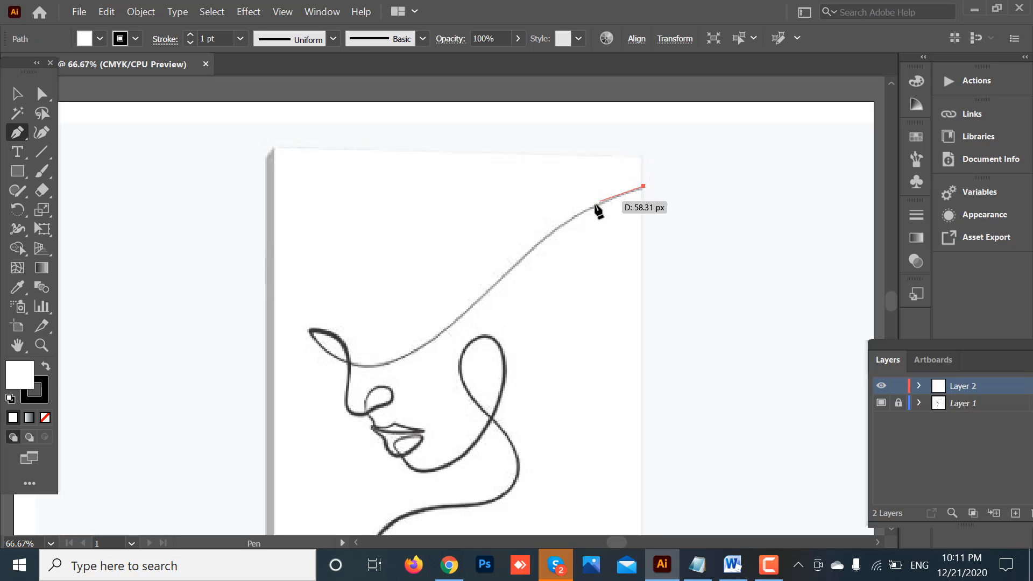
{"action": "left_click", "coordinate": [531, 250]}
{"action": "left_click_drag", "start_coordinate": [505, 277], "coordinate": [501, 281]}
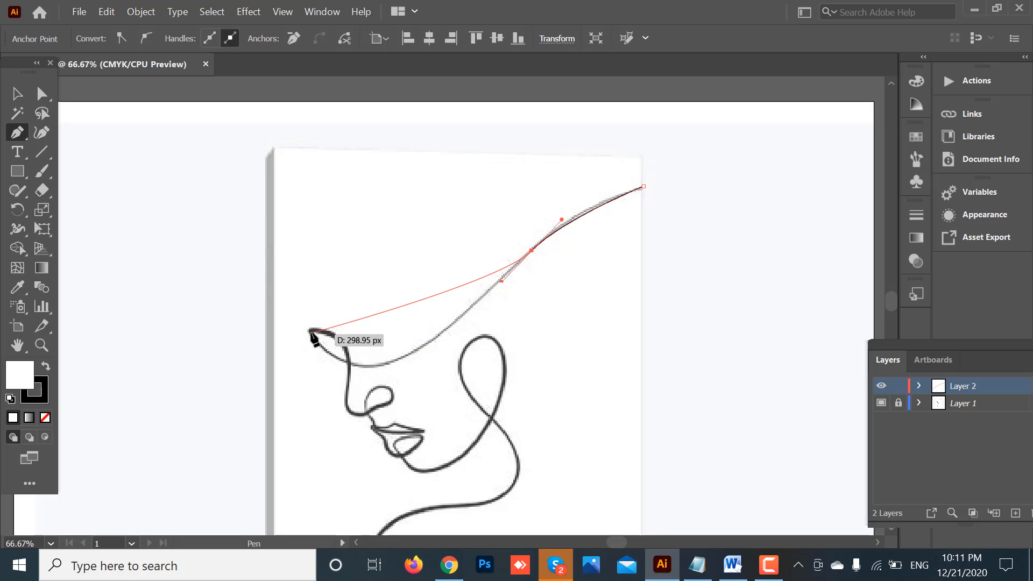
{"action": "left_click_drag", "start_coordinate": [310, 330], "coordinate": [249, 231]}
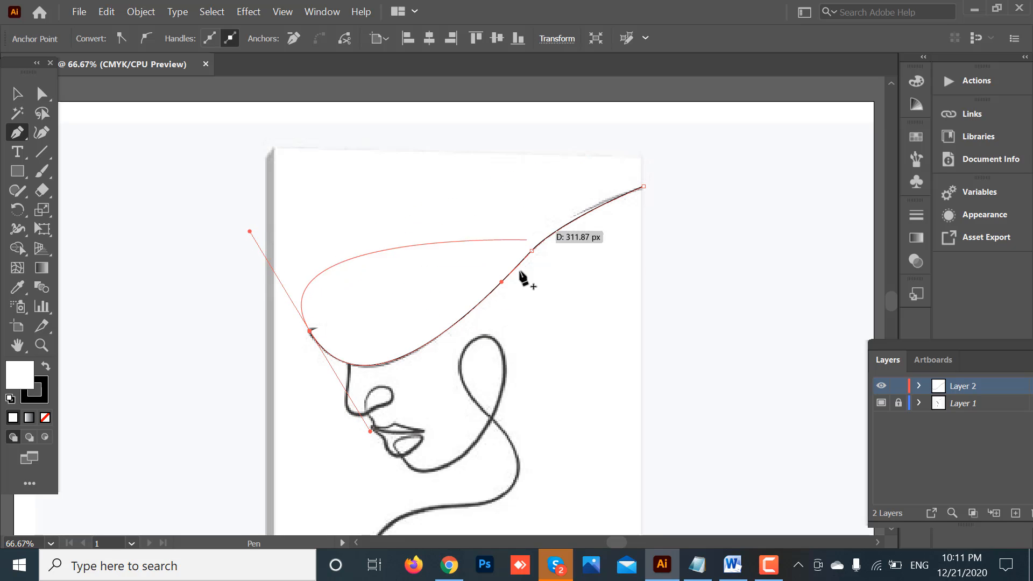
{"action": "left_click", "coordinate": [45, 418]}
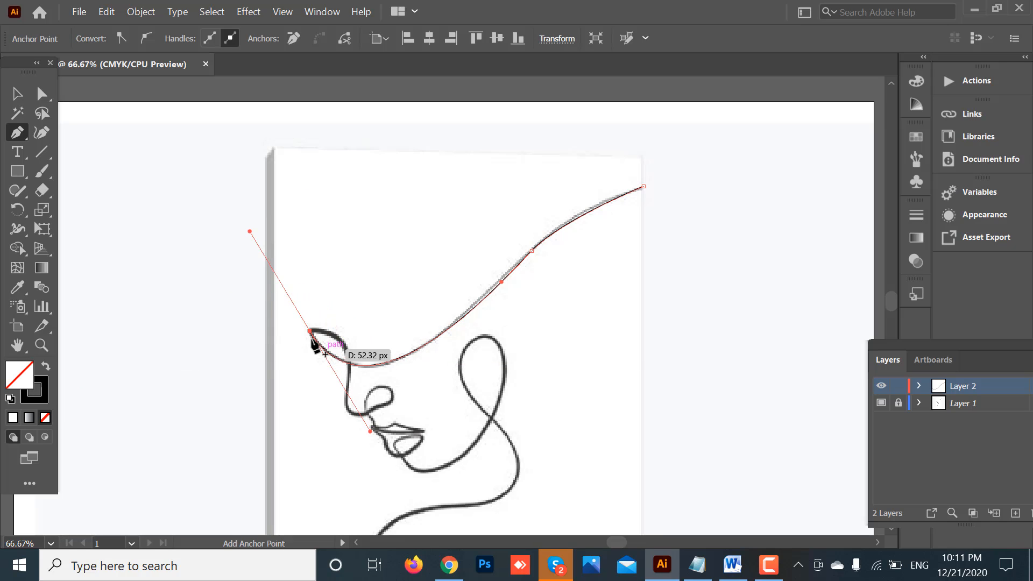
Remove the outgoing handle at the brow tip and continue the path over the brow, down the nose and around the nostril's outer side
{"action": "key", "text": "ctrl+plus"}
{"action": "key", "text": "ctrl+plus"}
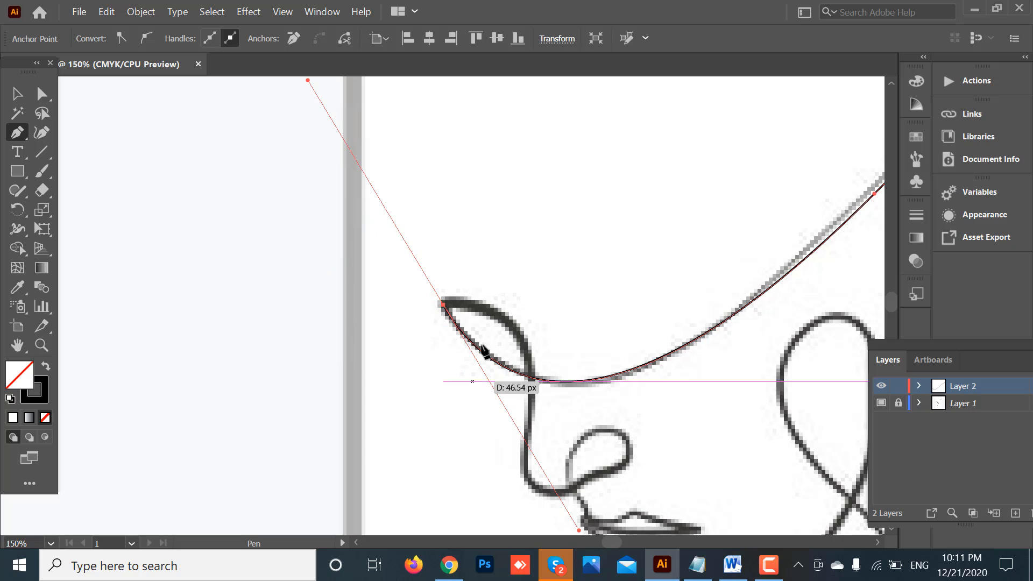
{"action": "left_click", "coordinate": [443, 305]}
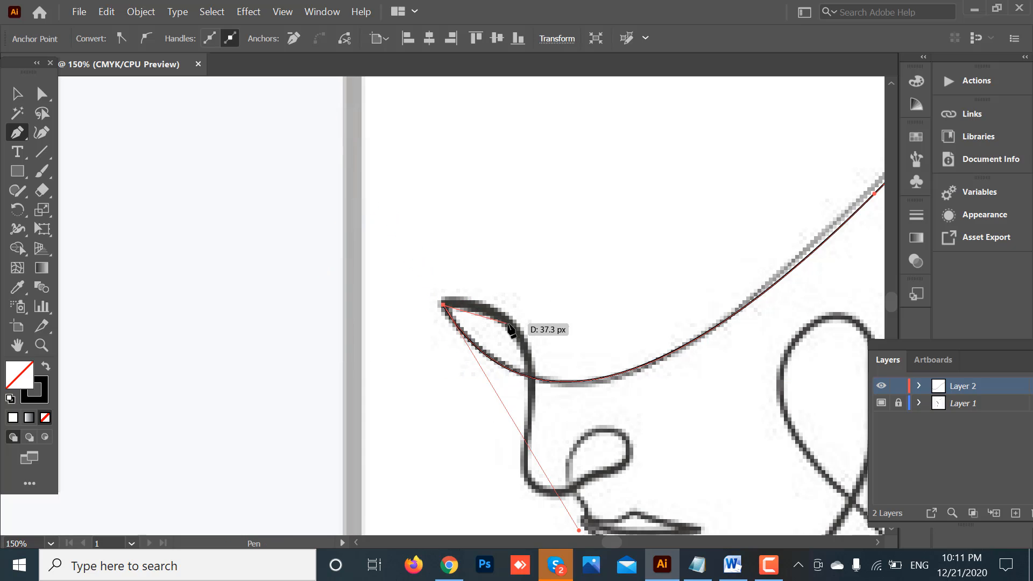
{"action": "left_click_drag", "start_coordinate": [513, 329], "coordinate": [543, 425]}
{"action": "scroll", "coordinate": [535, 412], "scroll_direction": "down", "scroll_amount": 3}
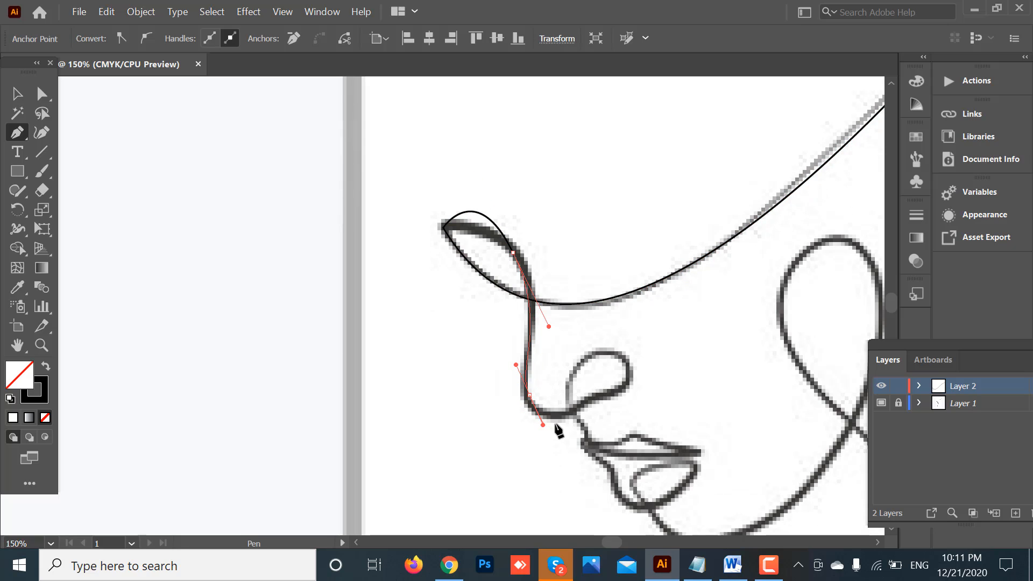
{"action": "left_click_drag", "start_coordinate": [605, 389], "coordinate": [628, 362]}
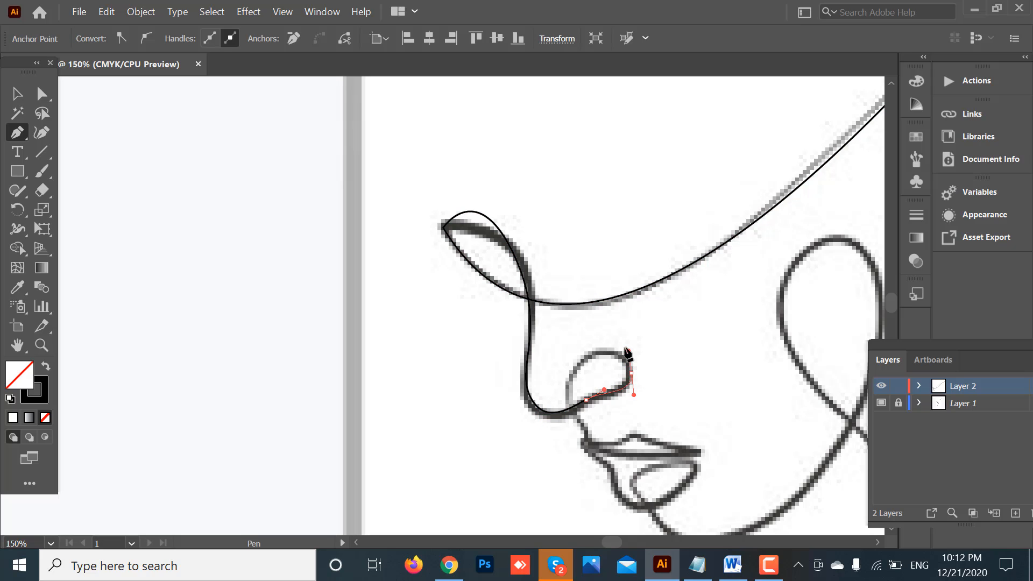
{"action": "left_click_drag", "start_coordinate": [578, 420], "coordinate": [608, 494]}
{"action": "scroll", "coordinate": [626, 425], "scroll_direction": "down", "scroll_amount": 3}
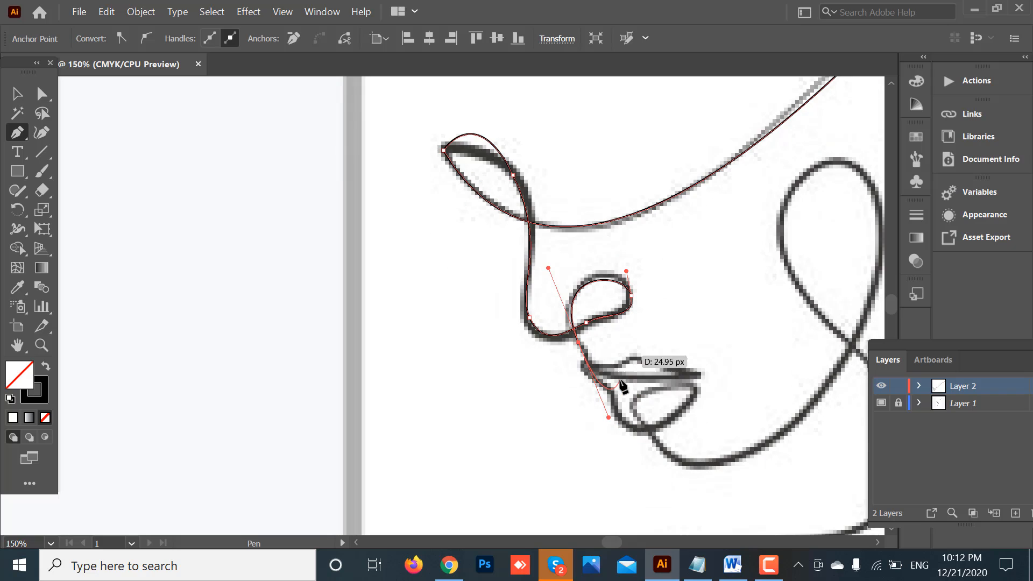
{"action": "key", "text": "ctrl+plus"}
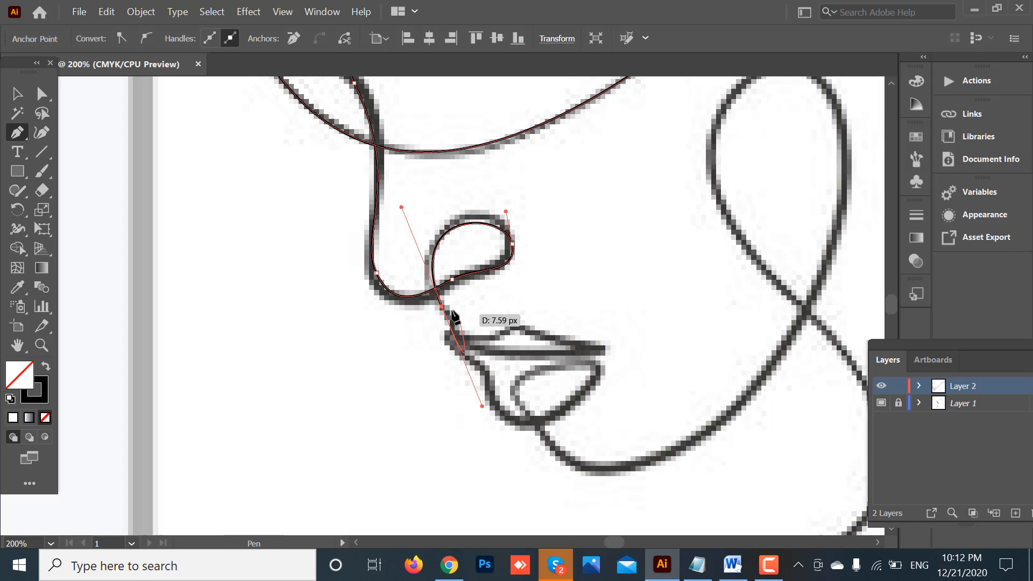
{"action": "key", "text": "ctrl+z"}
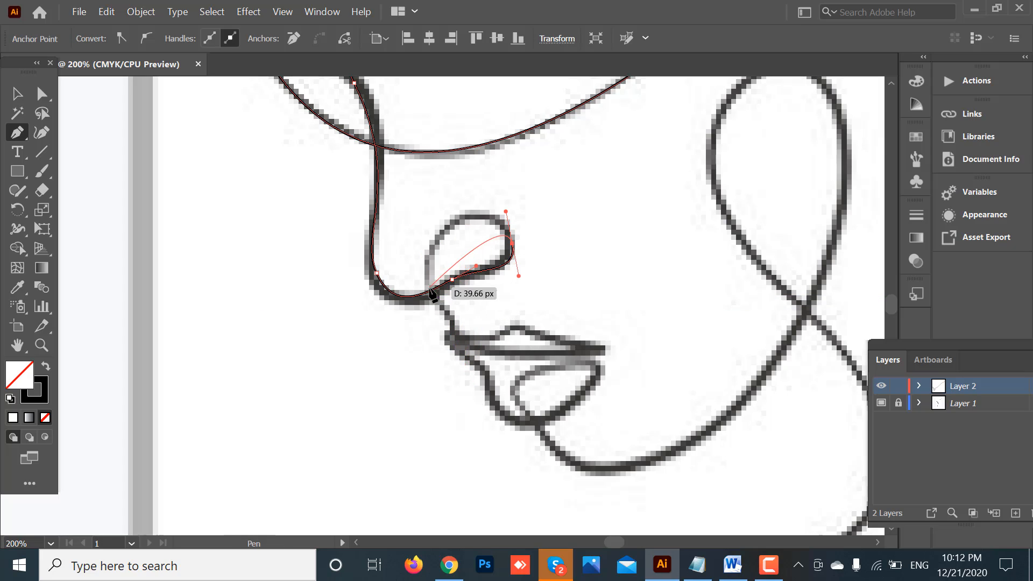
Trace the rest of the nostril loop and the upper lip outline, ending at the left corner of the mouth
{"action": "left_click_drag", "start_coordinate": [429, 259], "coordinate": [429, 300]}
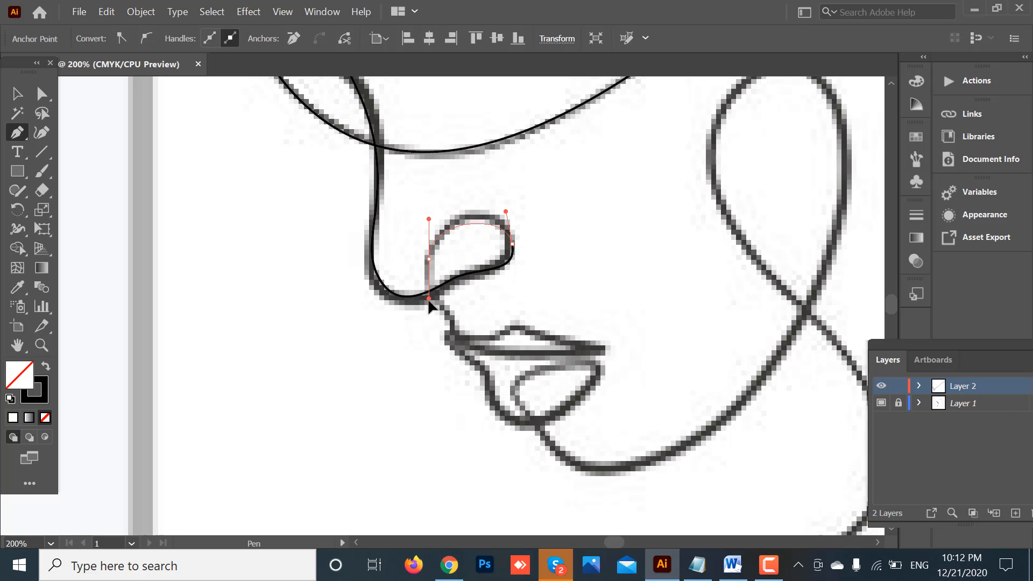
{"action": "scroll", "coordinate": [446, 309], "scroll_direction": "down", "scroll_amount": 1}
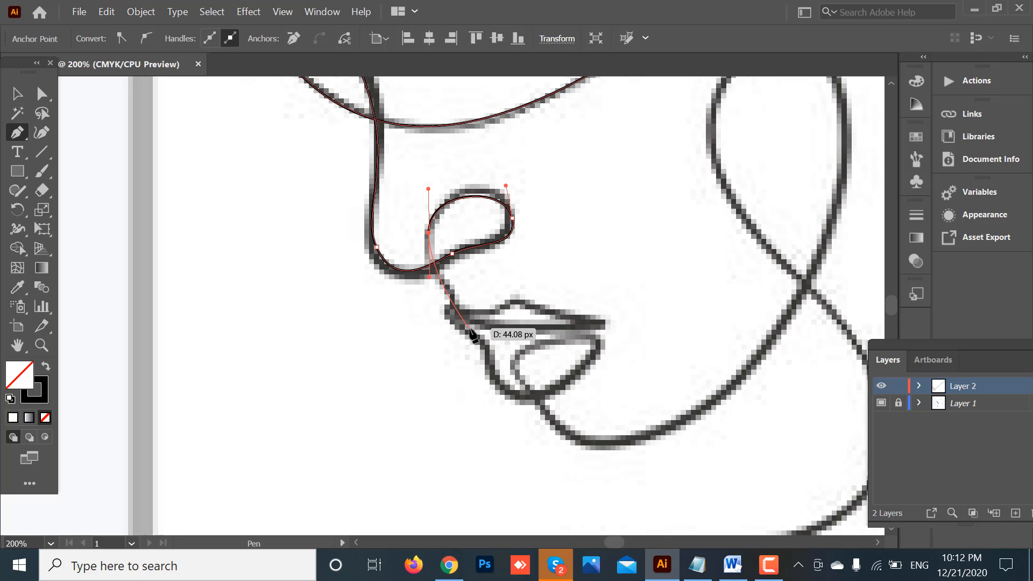
{"action": "left_click", "coordinate": [471, 321]}
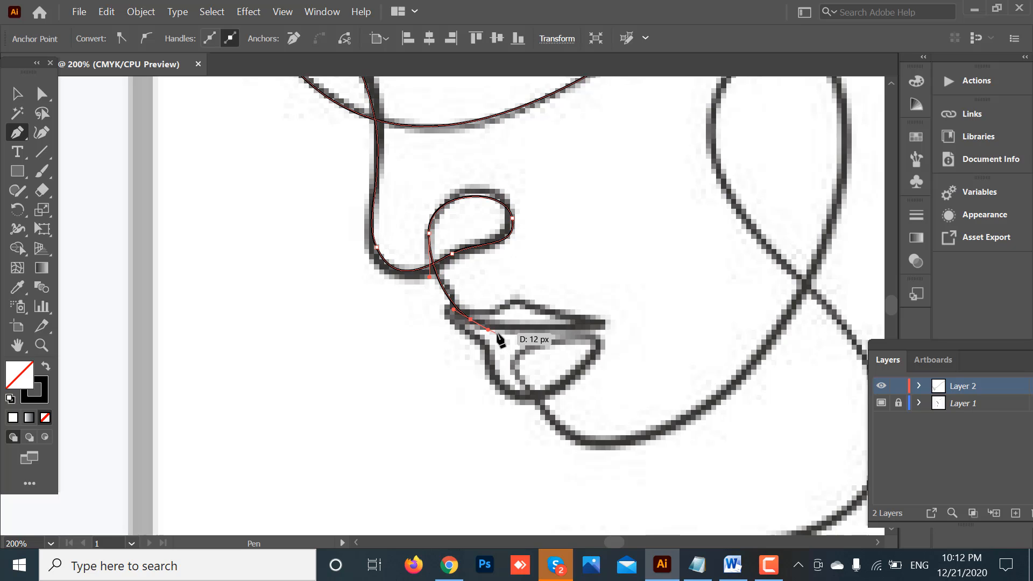
{"action": "left_click_drag", "start_coordinate": [594, 326], "coordinate": [609, 329]}
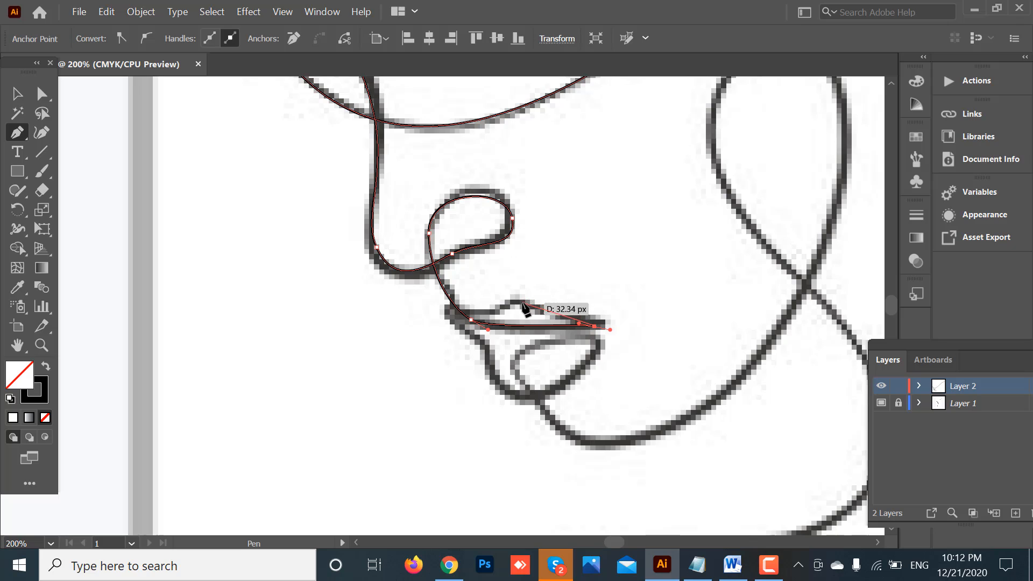
{"action": "left_click_drag", "start_coordinate": [522, 302], "coordinate": [518, 294]}
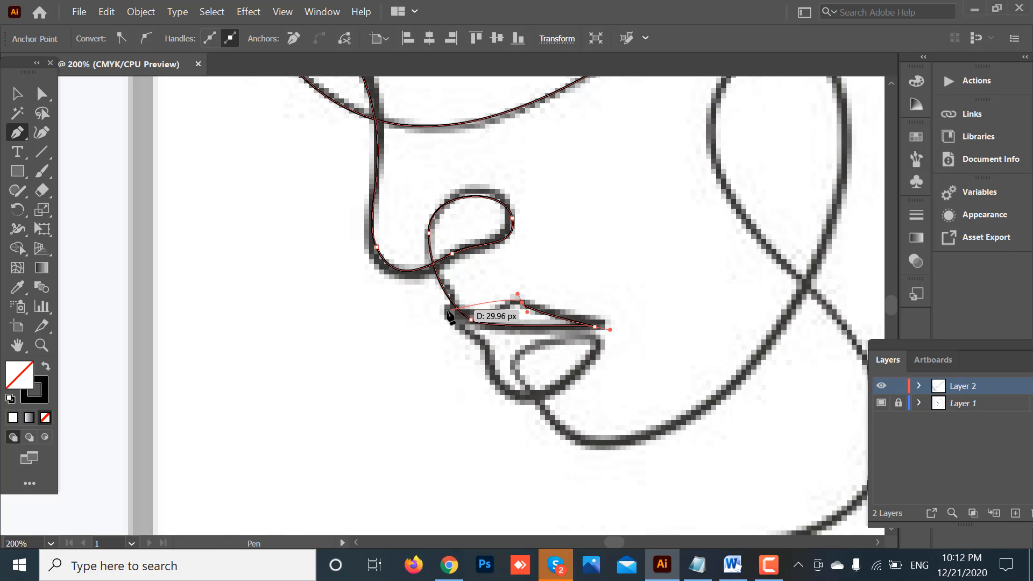
{"action": "left_click_drag", "start_coordinate": [445, 310], "coordinate": [429, 298]}
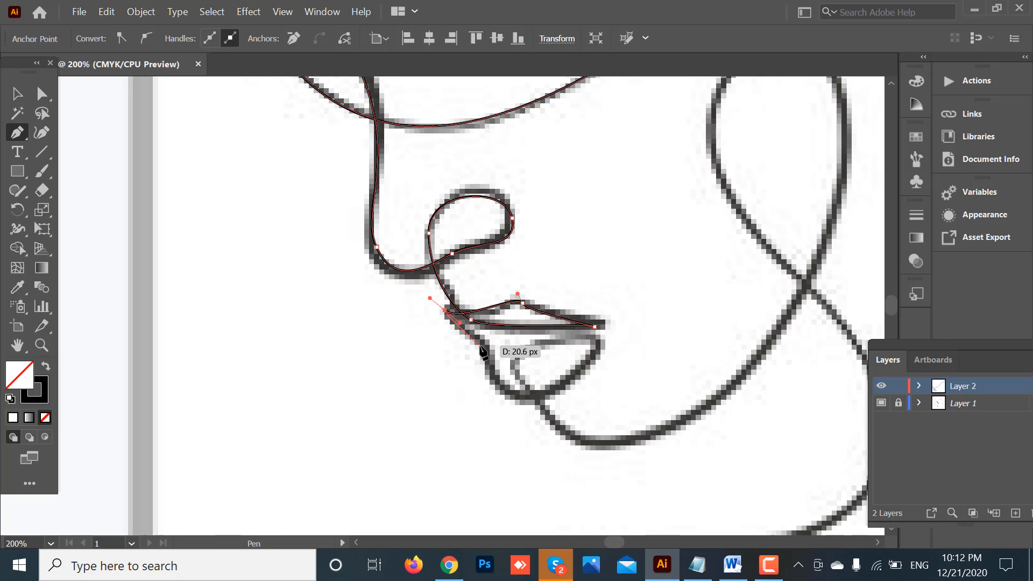
Continue the path down and around the lower lip, then back along its inner loop
{"action": "left_click", "coordinate": [485, 350]}
{"action": "left_click_drag", "start_coordinate": [489, 366], "coordinate": [488, 373]}
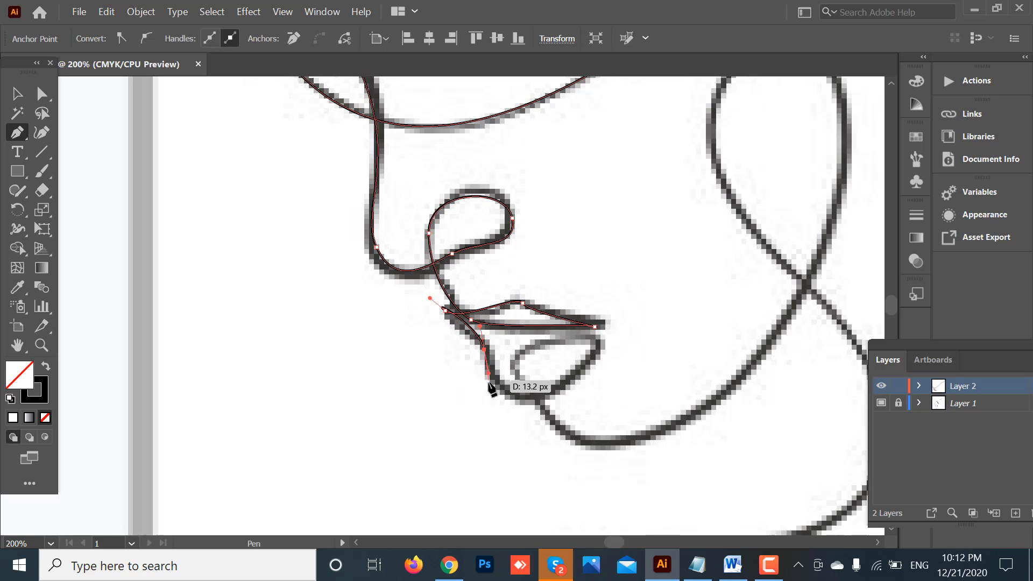
{"action": "left_click_drag", "start_coordinate": [550, 388], "coordinate": [582, 334]}
{"action": "left_click", "coordinate": [599, 338]}
{"action": "left_click", "coordinate": [512, 358]}
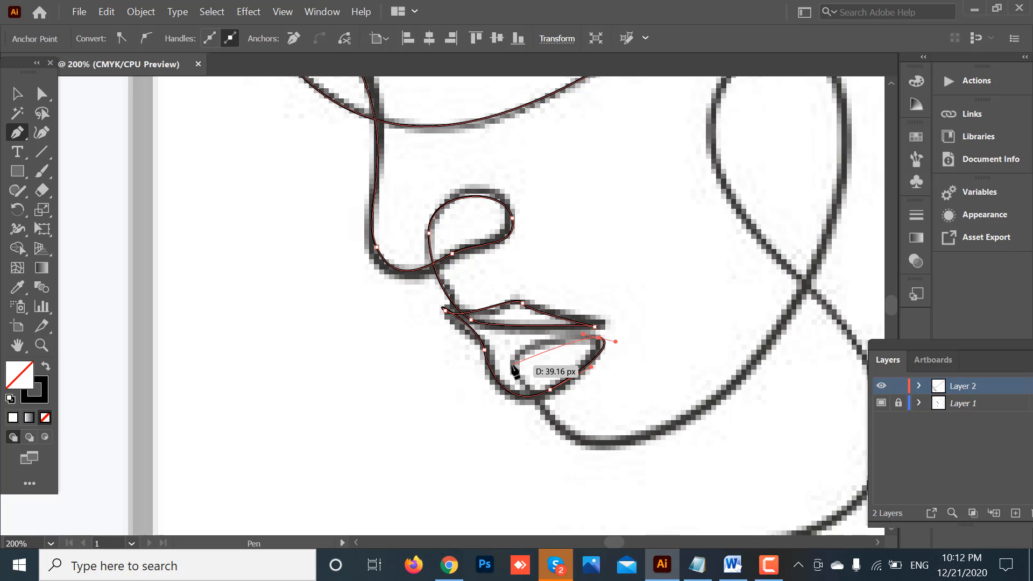
{"action": "left_click_drag", "start_coordinate": [514, 383], "coordinate": [514, 380]}
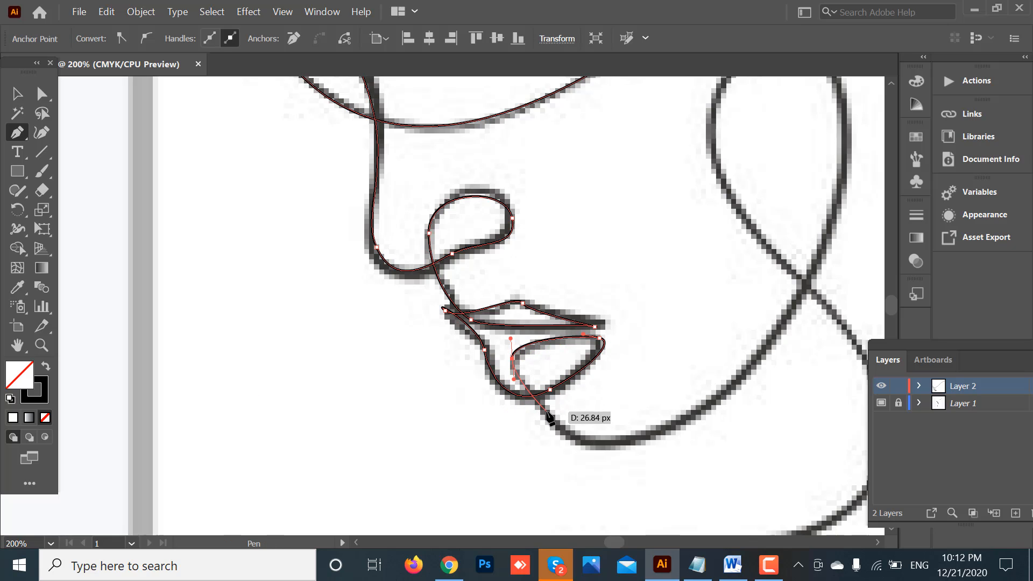
Continue the path from the lower lip around the chin, up the jaw, around the ear loop and back down towards the jaw crossing
{"action": "left_click_drag", "start_coordinate": [546, 410], "coordinate": [560, 448]}
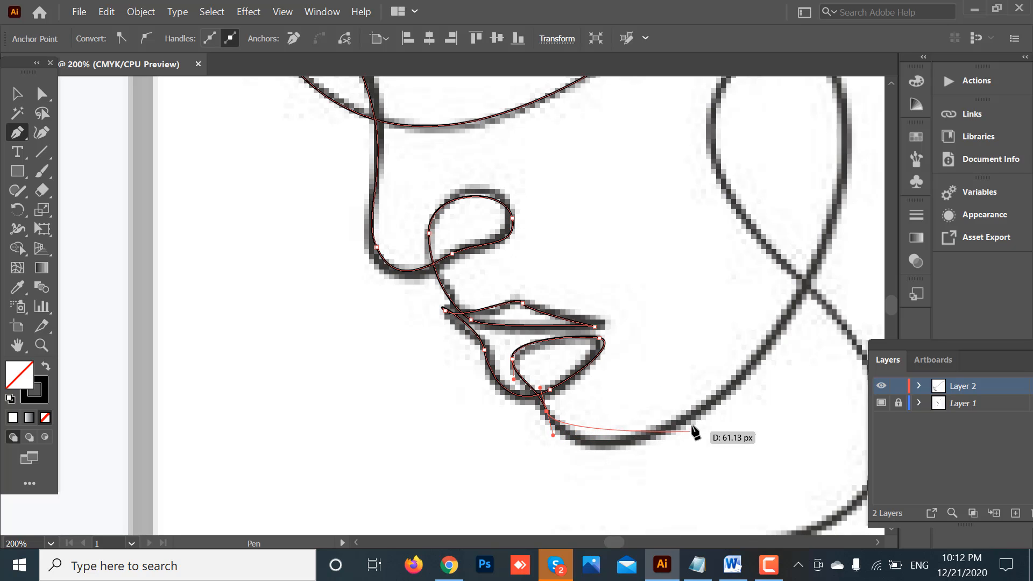
{"action": "left_click_drag", "start_coordinate": [700, 412], "coordinate": [753, 358]}
{"action": "scroll", "coordinate": [774, 339], "scroll_direction": "right", "scroll_amount": 3}
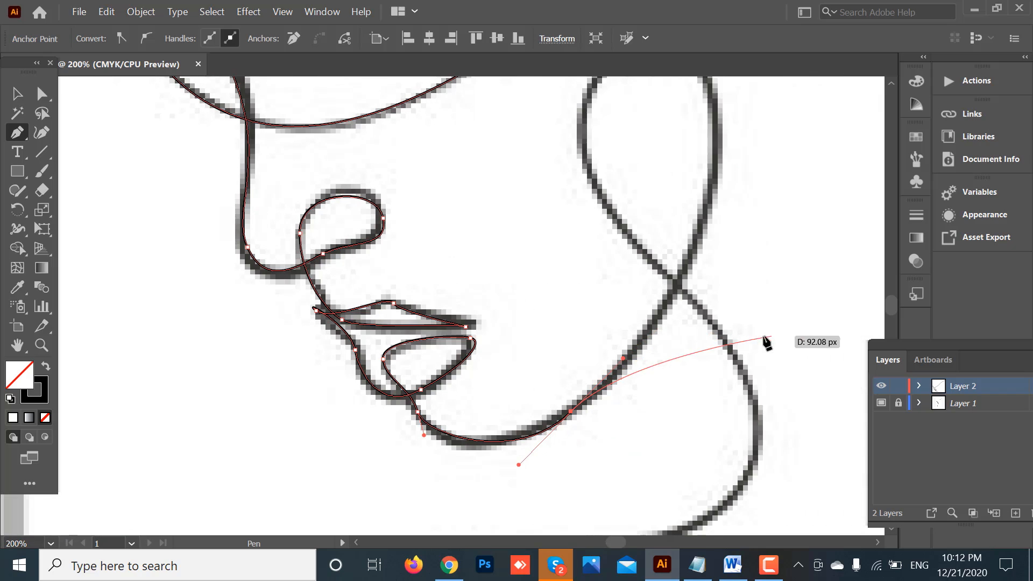
{"action": "scroll", "coordinate": [699, 328], "scroll_direction": "up", "scroll_amount": 2}
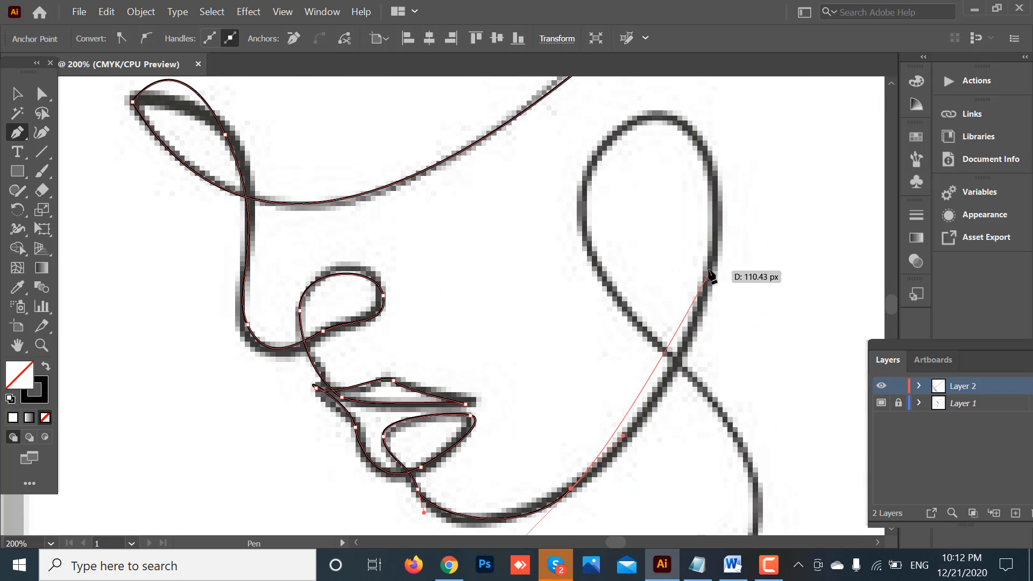
{"action": "left_click_drag", "start_coordinate": [708, 269], "coordinate": [717, 150]}
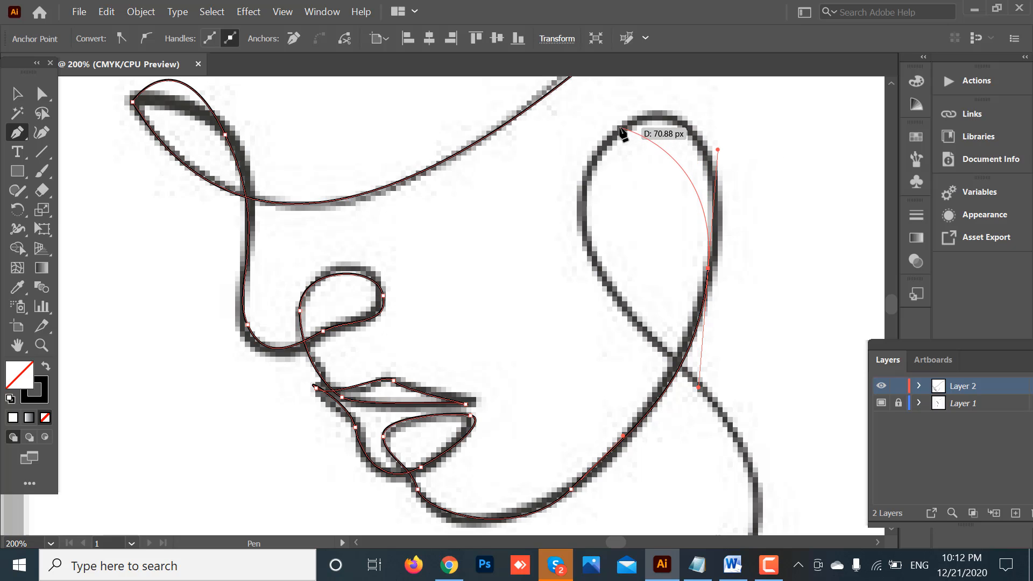
{"action": "left_click_drag", "start_coordinate": [620, 128], "coordinate": [549, 171]}
{"action": "left_click_drag", "start_coordinate": [633, 316], "coordinate": [592, 303]}
Trace the rest of the line down the neck and along the shoulder curve to the lower end of the reference drawing
{"action": "scroll", "coordinate": [698, 346], "scroll_direction": "down", "scroll_amount": 3}
{"action": "scroll", "coordinate": [735, 350], "scroll_direction": "down", "scroll_amount": 1}
{"action": "scroll", "coordinate": [640, 329], "scroll_direction": "down", "scroll_amount": 4}
{"action": "scroll", "coordinate": [592, 303], "scroll_direction": "down", "scroll_amount": 1}
{"action": "scroll", "coordinate": [595, 305], "scroll_direction": "down", "scroll_amount": 3}
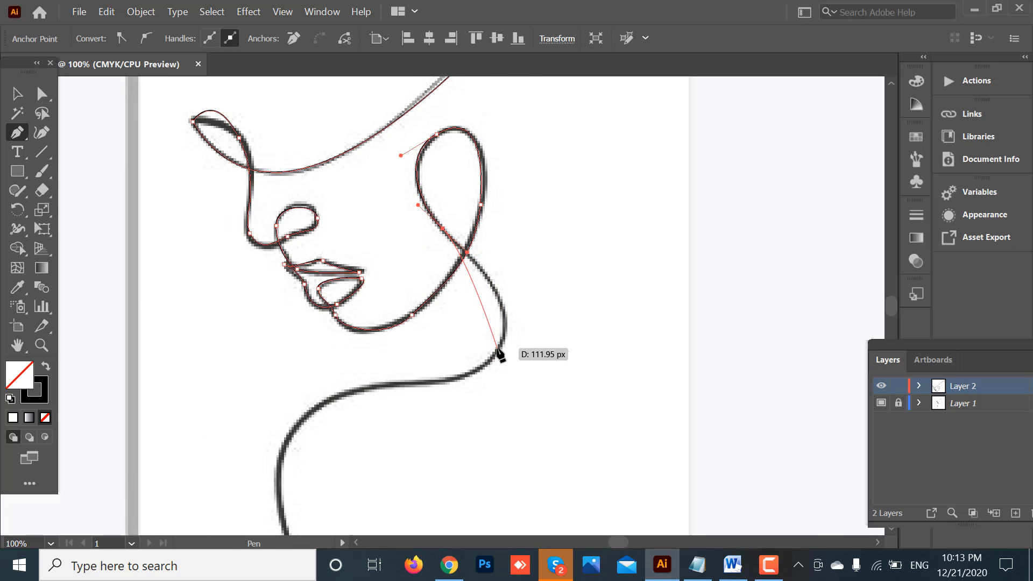
{"action": "left_click_drag", "start_coordinate": [495, 350], "coordinate": [347, 386]}
{"action": "scroll", "coordinate": [339, 377], "scroll_direction": "down", "scroll_amount": 4}
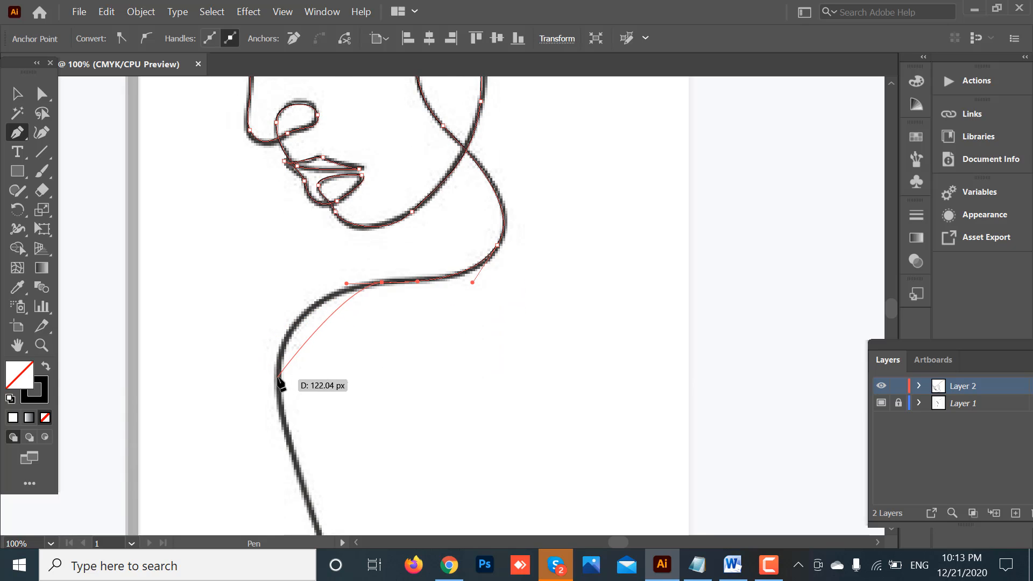
{"action": "left_click_drag", "start_coordinate": [278, 380], "coordinate": [288, 448]}
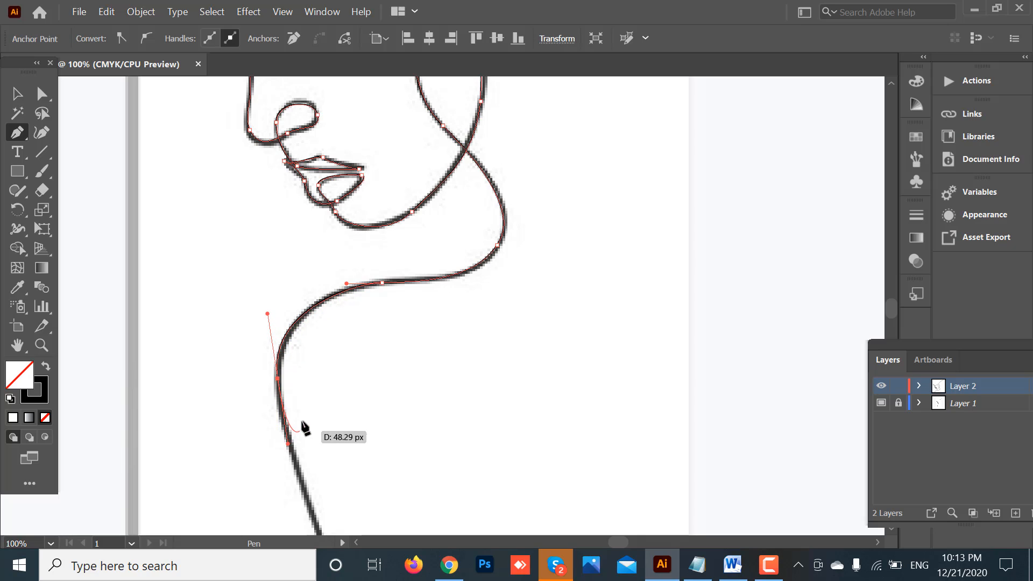
{"action": "scroll", "coordinate": [309, 371], "scroll_direction": "down", "scroll_amount": 6}
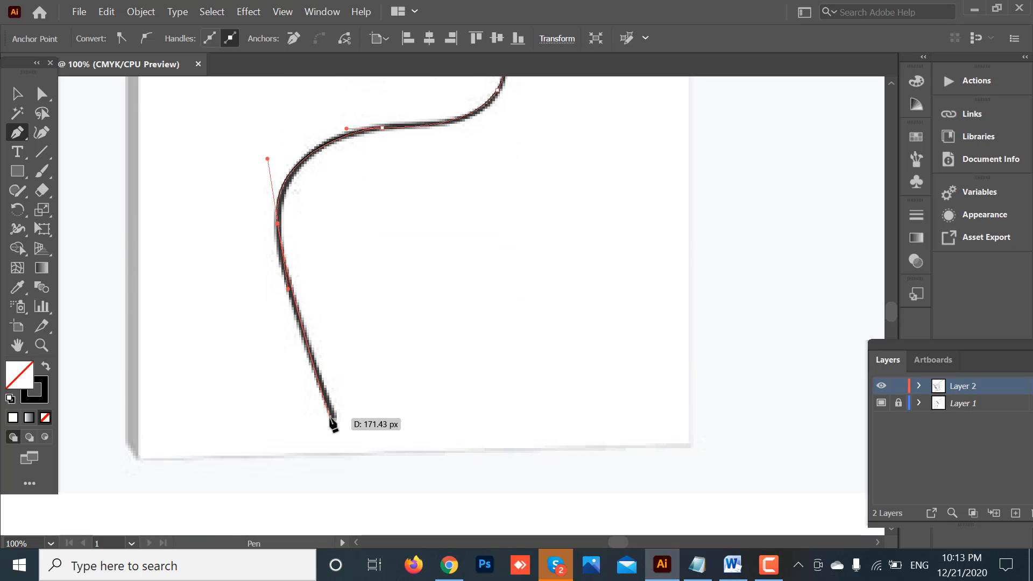
{"action": "left_click_drag", "start_coordinate": [333, 416], "coordinate": [356, 410]}
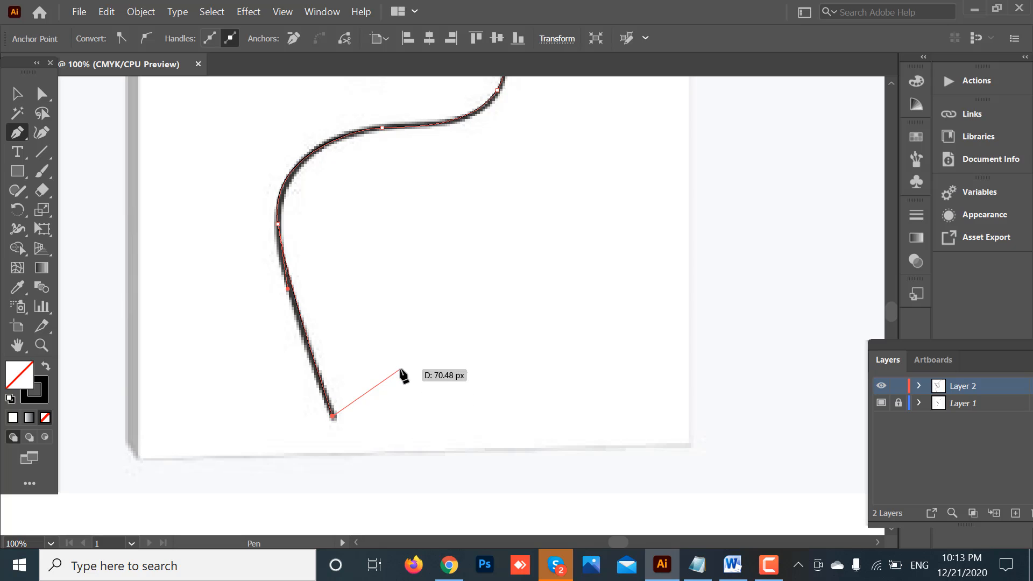
Finish the traced path, deselect it and hide the Layer 1 reference image
{"action": "key", "text": "v"}
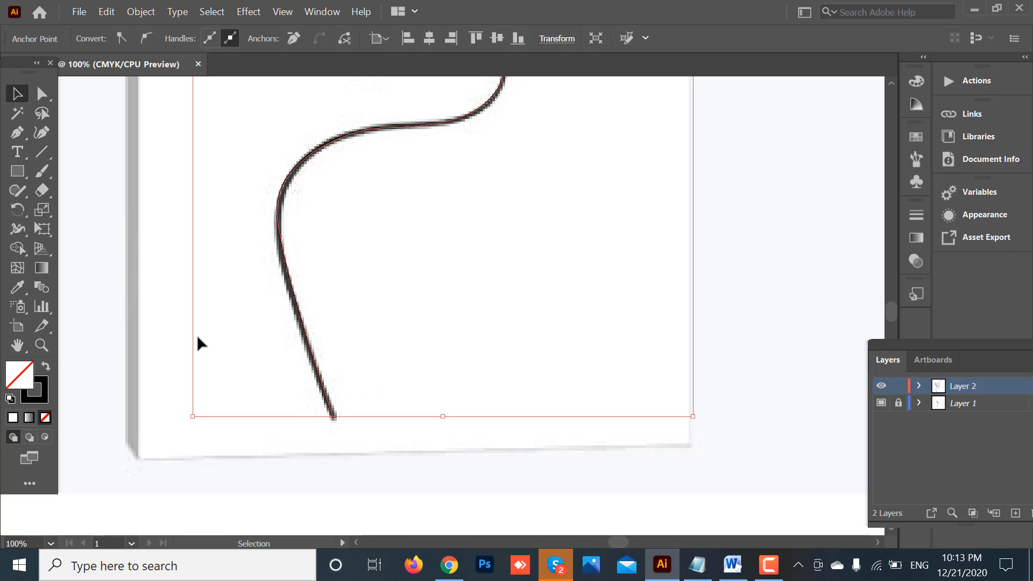
{"action": "key", "text": "ctrl+minus"}
{"action": "key", "text": "ctrl+minus"}
{"action": "key", "text": "ctrl+minus"}
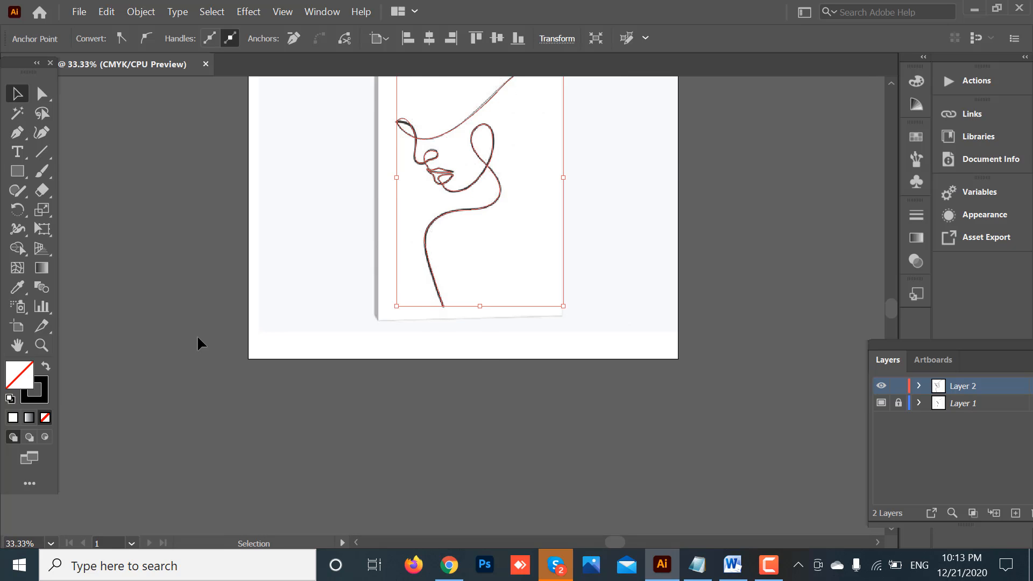
{"action": "scroll", "coordinate": [197, 335], "scroll_direction": "up", "scroll_amount": 2}
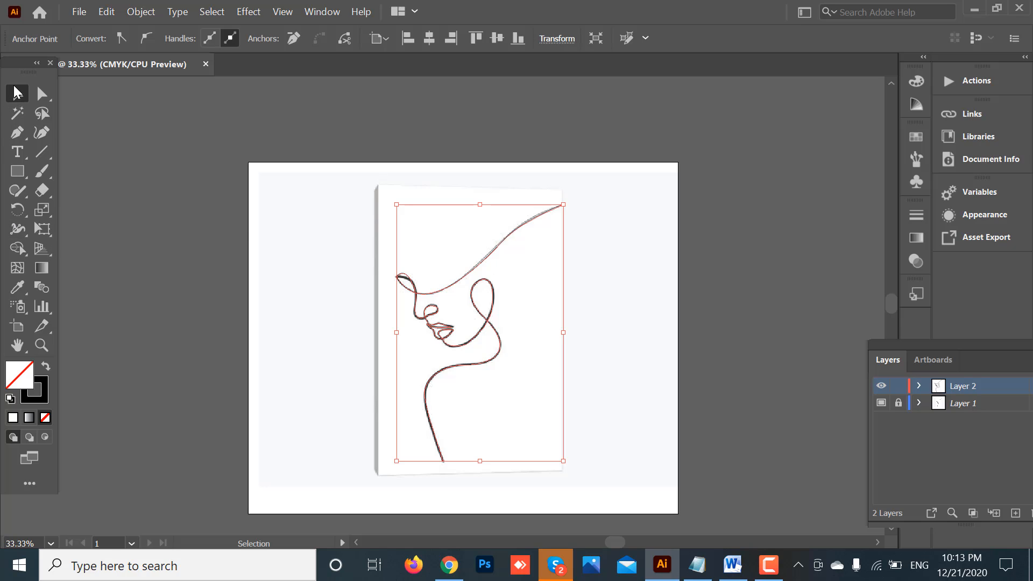
{"action": "left_click", "coordinate": [237, 231]}
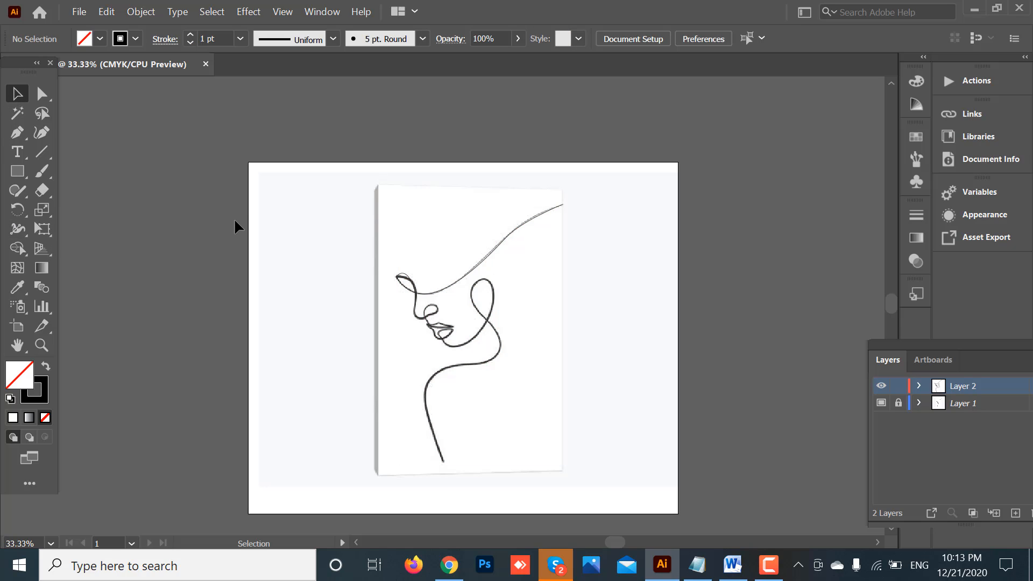
{"action": "left_click", "coordinate": [402, 279]}
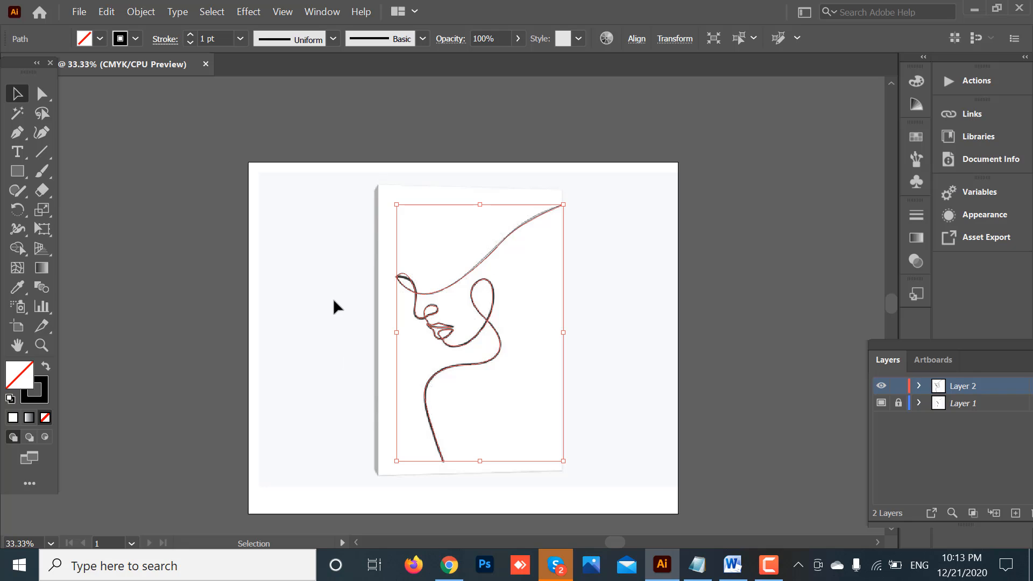
{"action": "left_click", "coordinate": [881, 404]}
{"action": "left_click", "coordinate": [324, 247]}
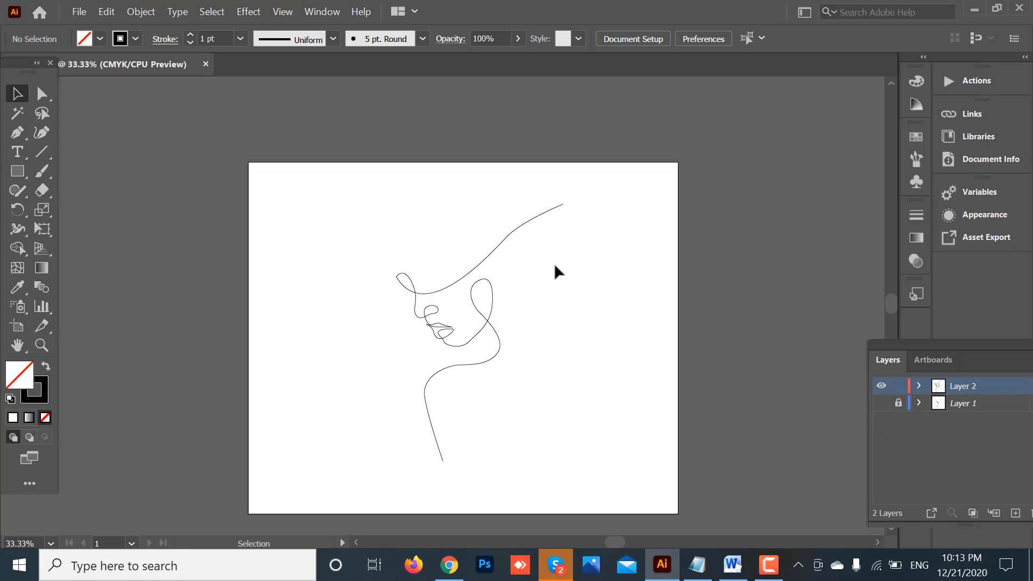
Toggle the visibility of Layer 1 and Layer 2 to compare the reference with the trace, leaving only Layer 2 shown
{"action": "scroll", "coordinate": [560, 263], "scroll_direction": "down", "scroll_amount": 2}
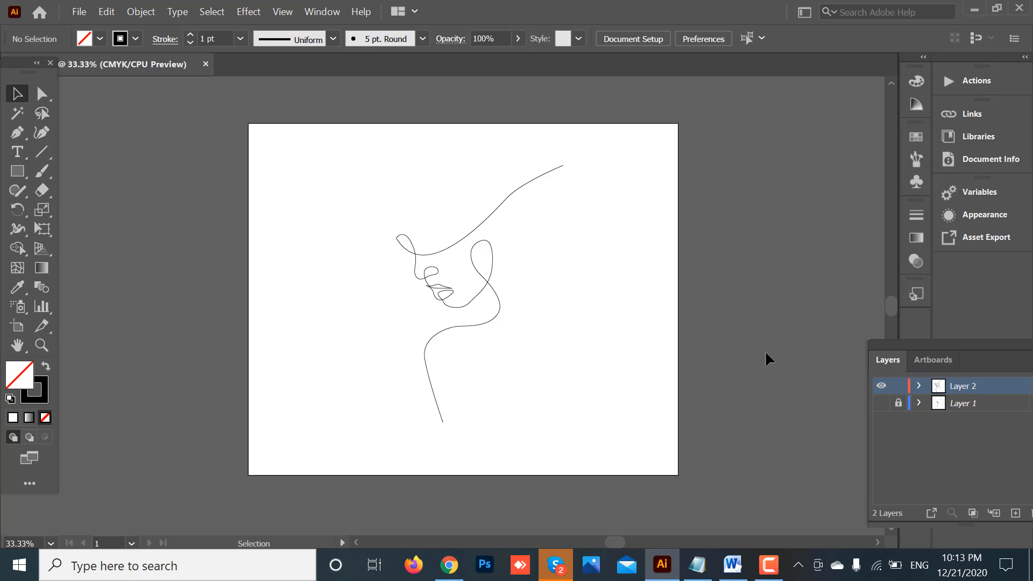
{"action": "left_click", "coordinate": [881, 403]}
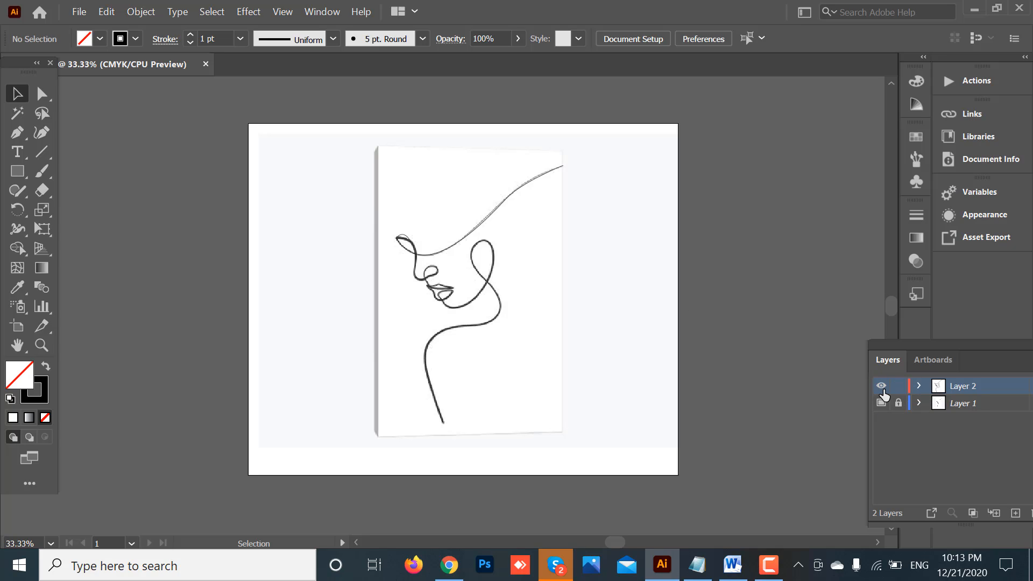
{"action": "left_click", "coordinate": [881, 387]}
{"action": "left_click", "coordinate": [881, 403]}
{"action": "left_click", "coordinate": [881, 387]}
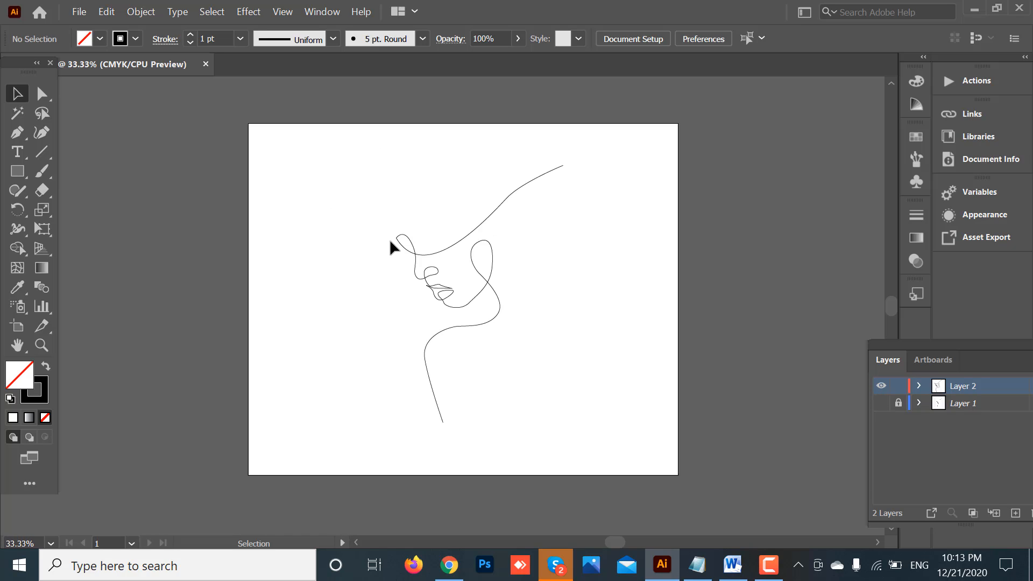
Set the stroke weight of the whole traced face line to 3 pt
{"action": "left_click_drag", "start_coordinate": [322, 195], "coordinate": [559, 365]}
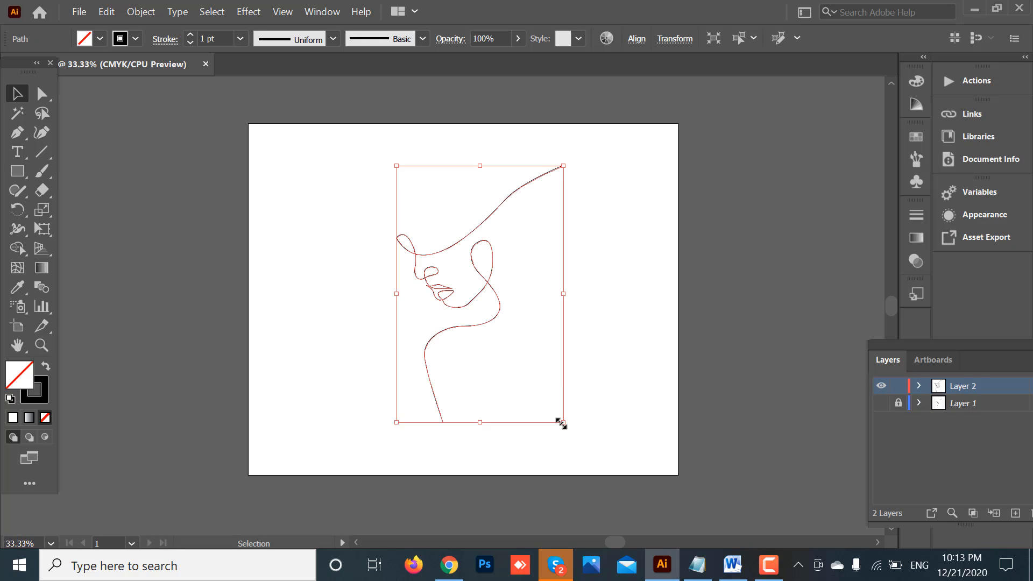
{"action": "left_click", "coordinate": [239, 38]}
{"action": "left_click", "coordinate": [270, 144]}
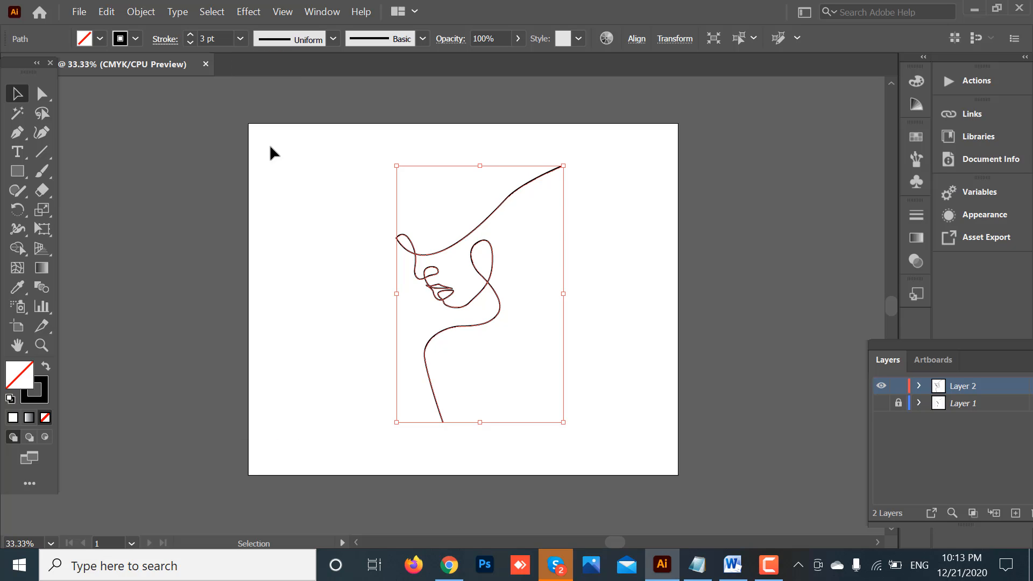
{"action": "left_click", "coordinate": [322, 187]}
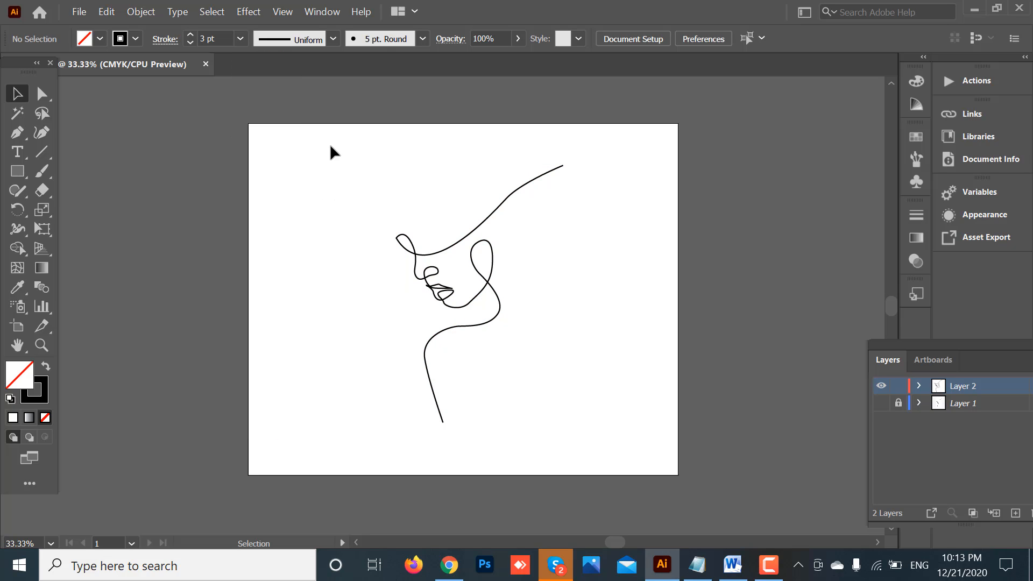
Apply Width Profile 1 to the traced line's stroke and deselect it
{"action": "left_click_drag", "start_coordinate": [329, 146], "coordinate": [522, 412]}
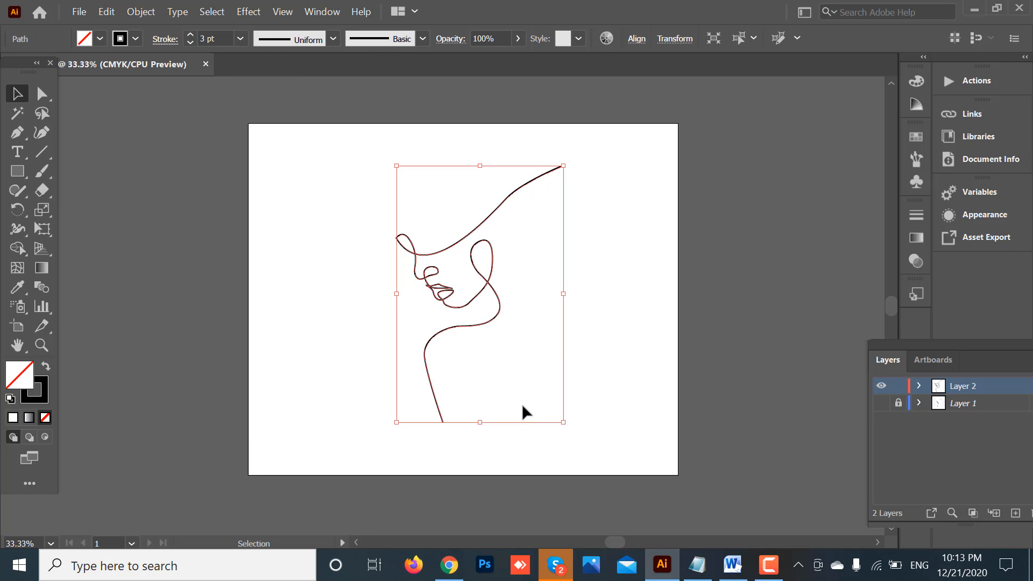
{"action": "left_click", "coordinate": [333, 38]}
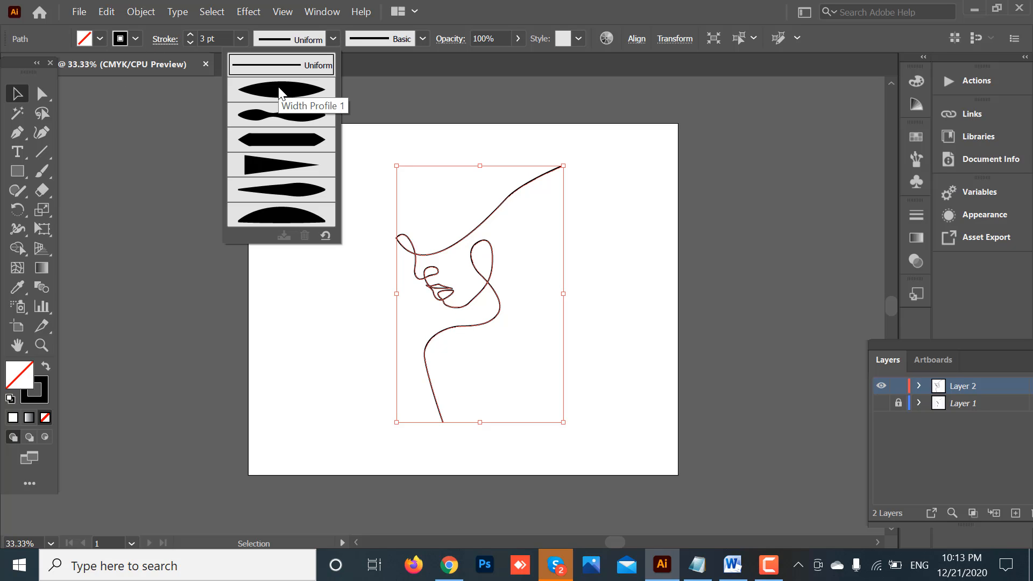
{"action": "left_click", "coordinate": [279, 92]}
{"action": "left_click", "coordinate": [281, 190]}
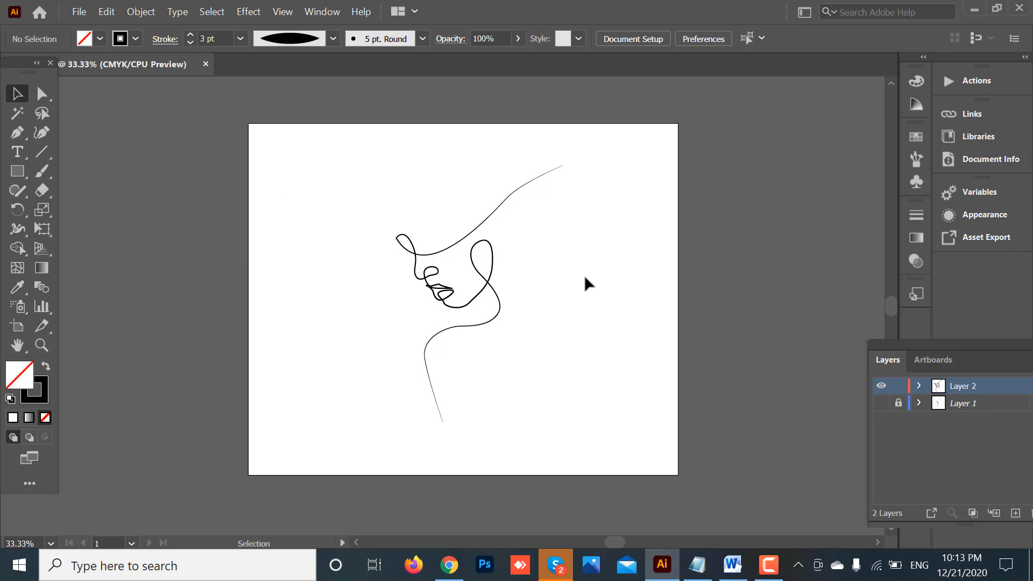
Show the Layer 1 reference to check the line thickness against it, and hide it again
{"action": "scroll", "coordinate": [603, 269], "scroll_direction": "down", "scroll_amount": 1}
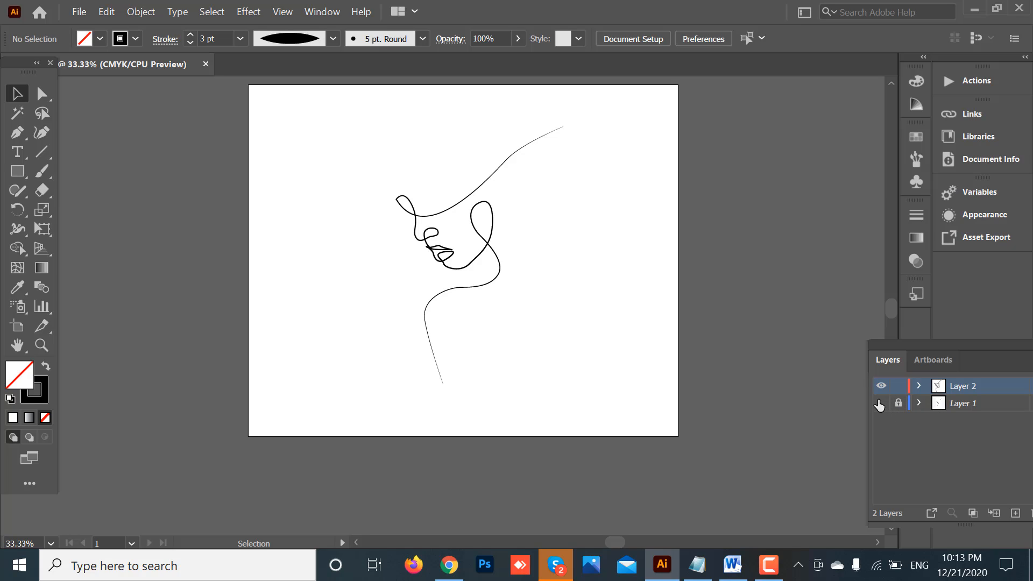
{"action": "left_click", "coordinate": [880, 403]}
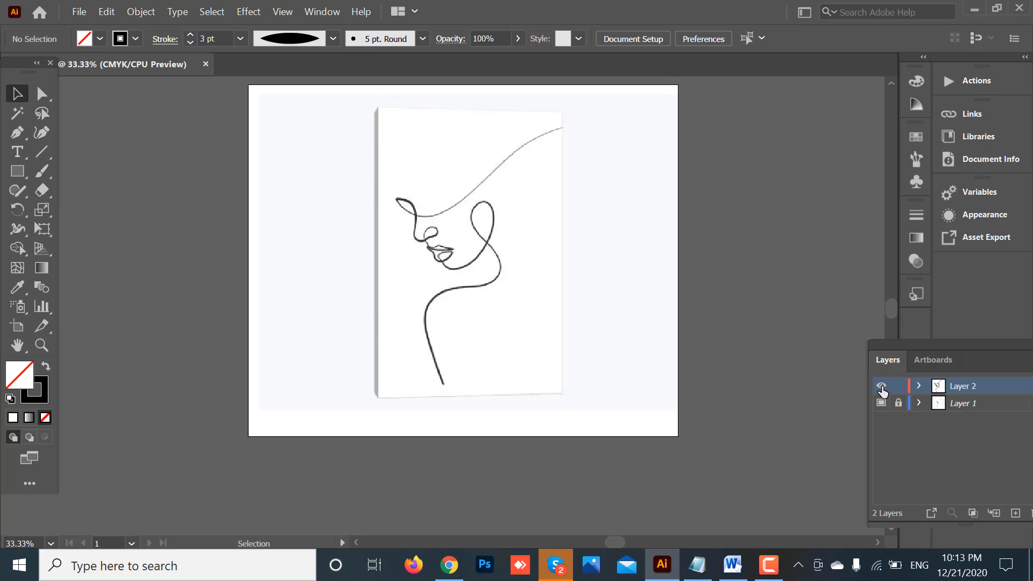
{"action": "left_click", "coordinate": [880, 403]}
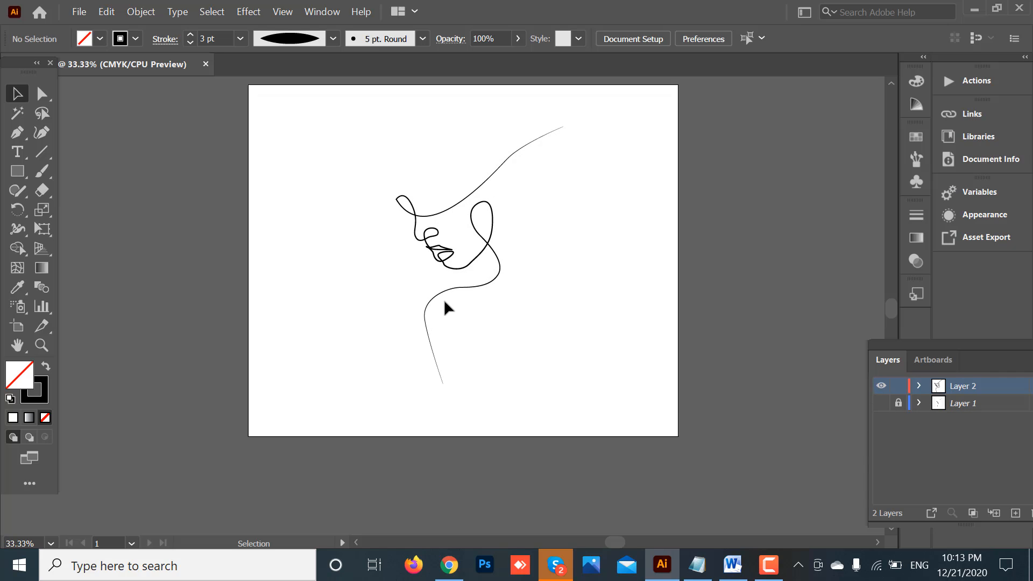
Round the sharp corner at the brow tip slightly with its live corner widget, using the Direct Selection tool
{"action": "key", "text": "ctrl+plus"}
{"action": "key", "text": "ctrl+plus"}
{"action": "key", "text": "ctrl+plus"}
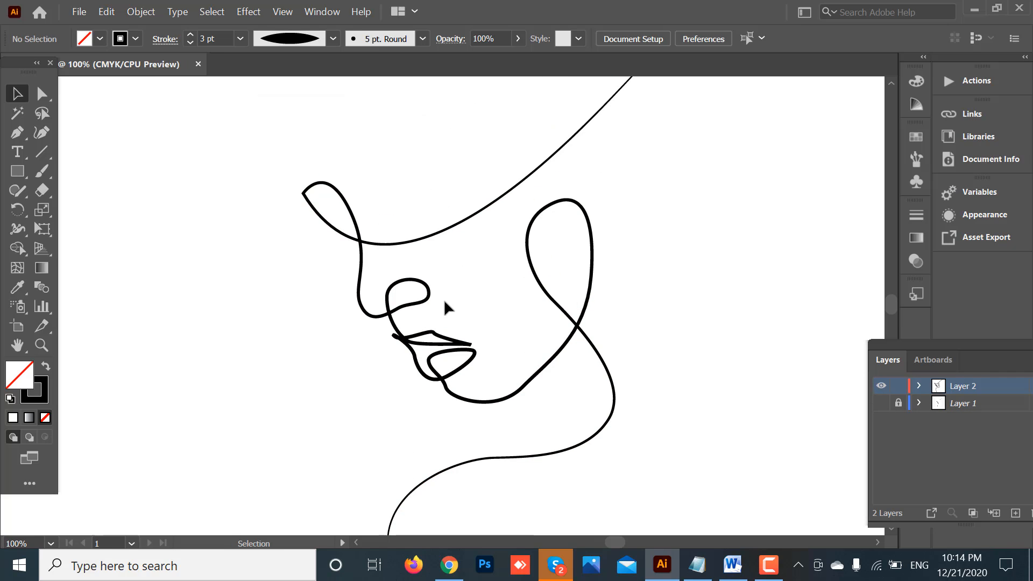
{"action": "left_click", "coordinate": [305, 199]}
{"action": "key", "text": "ctrl+plus"}
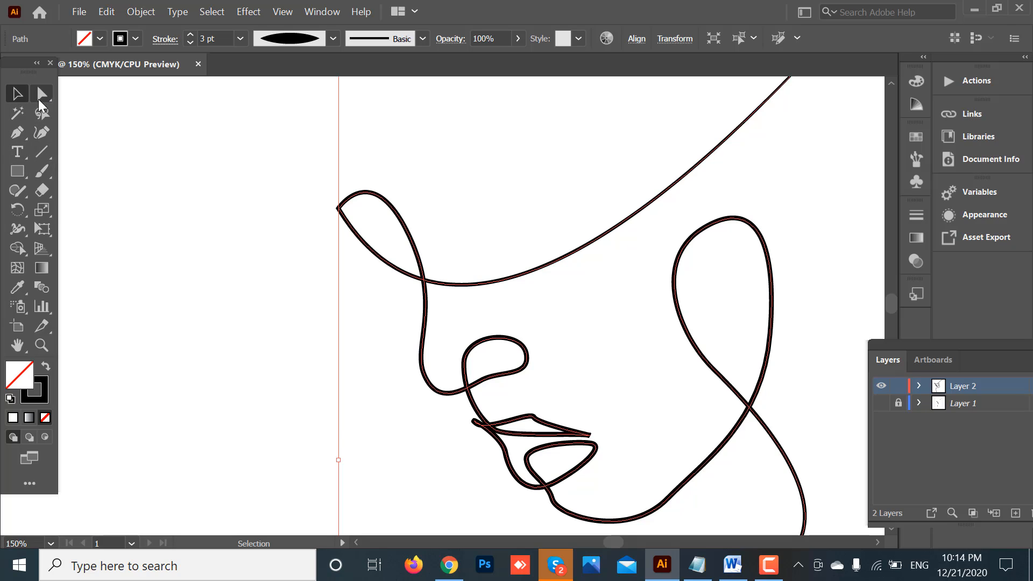
{"action": "left_click", "coordinate": [39, 95]}
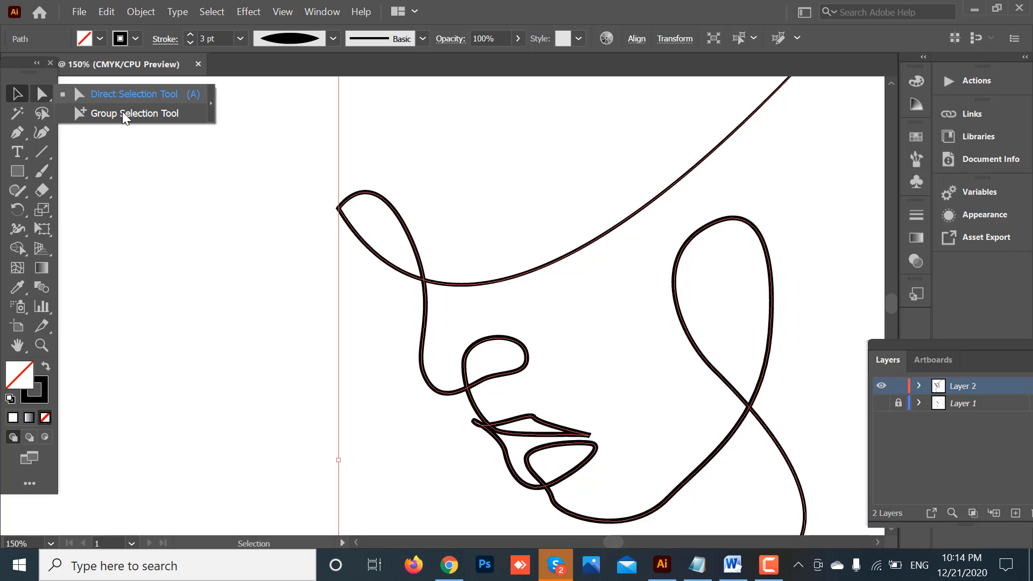
{"action": "left_click", "coordinate": [125, 96]}
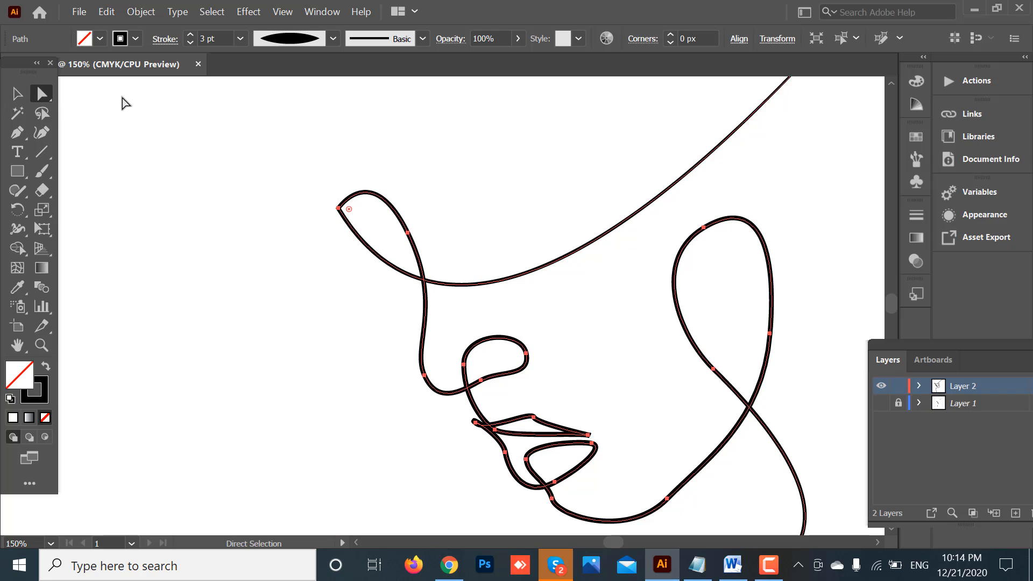
{"action": "left_click", "coordinate": [337, 210]}
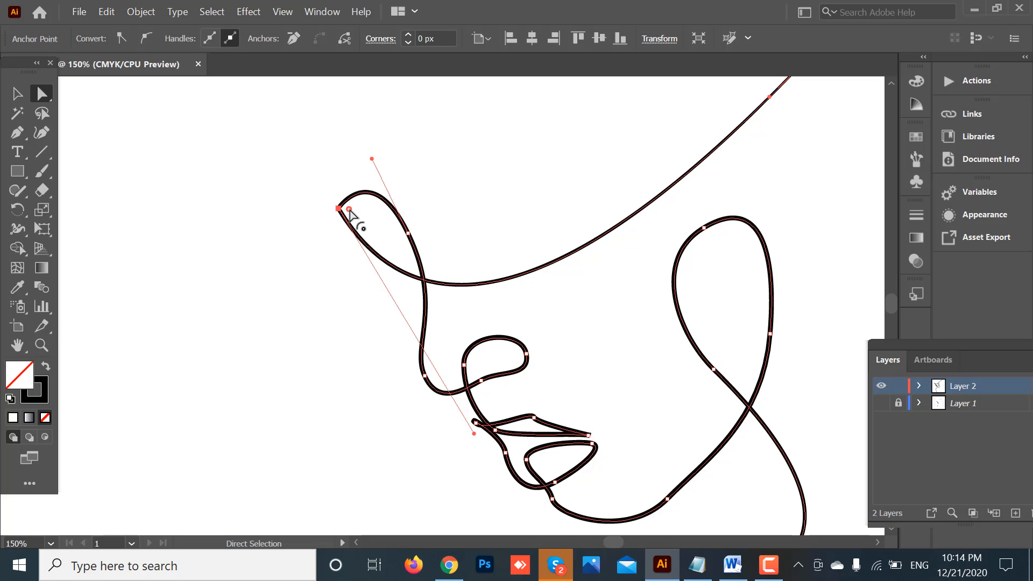
{"action": "left_click_drag", "start_coordinate": [349, 213], "coordinate": [356, 216]}
{"action": "left_click", "coordinate": [286, 214]}
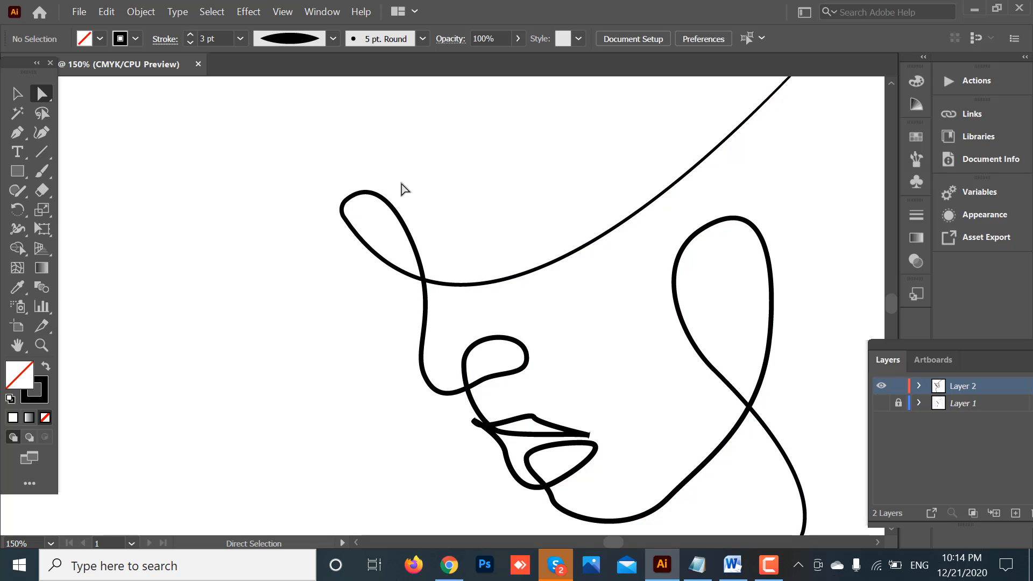
Tweak the direction handle of the anchor at the upper lip's outer corner slightly to soften that sharp corner, and deselect the line
{"action": "scroll", "coordinate": [578, 288], "scroll_direction": "down", "scroll_amount": 3}
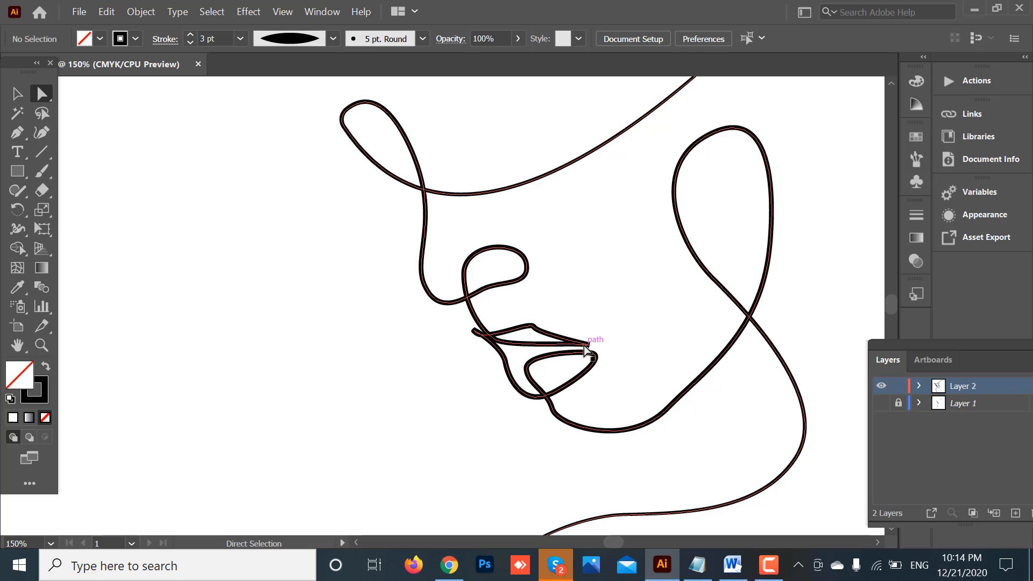
{"action": "left_click", "coordinate": [586, 349]}
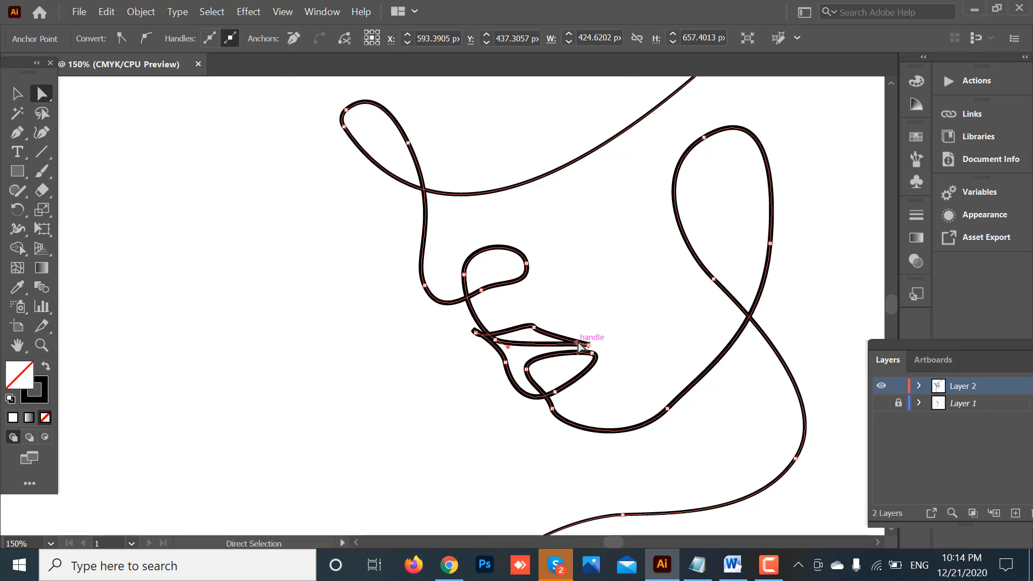
{"action": "key", "text": "ctrl+equal"}
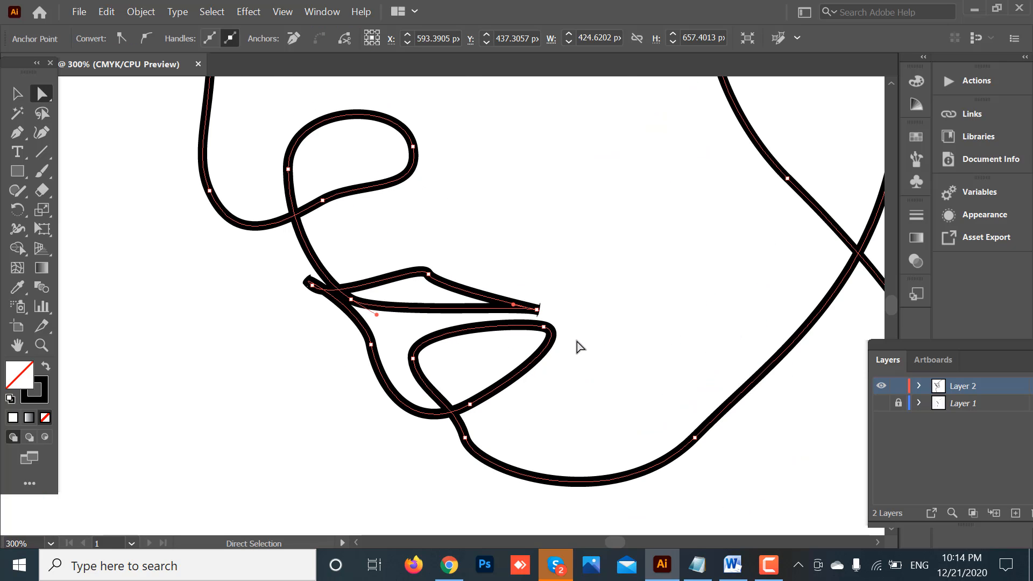
{"action": "left_click", "coordinate": [538, 311]}
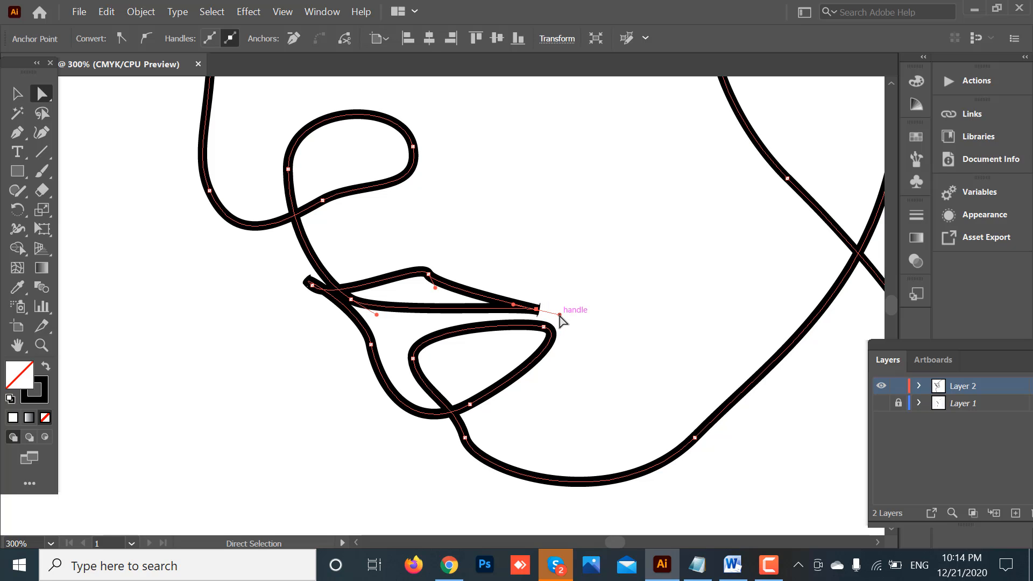
{"action": "left_click_drag", "start_coordinate": [559, 315], "coordinate": [557, 316]}
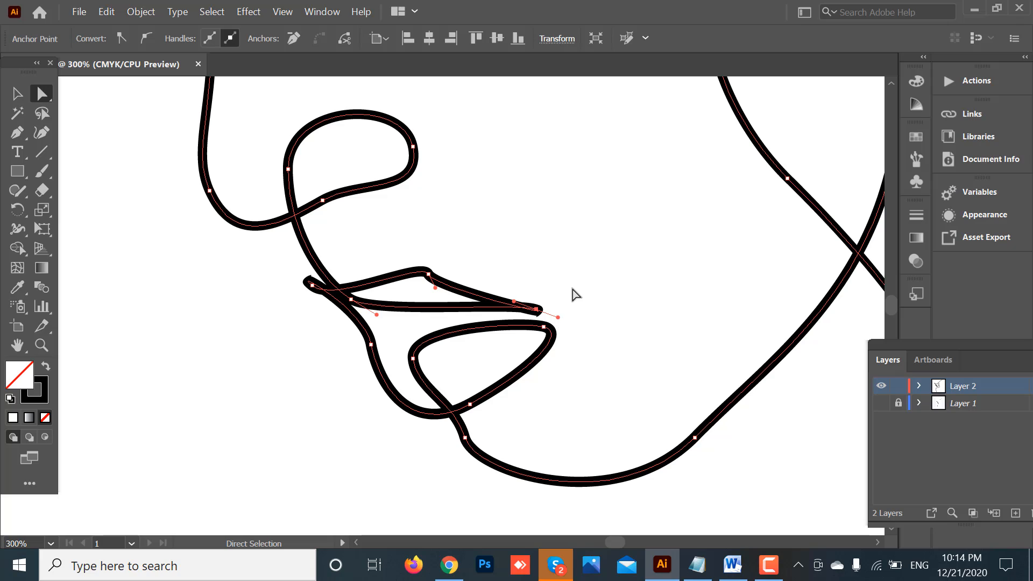
{"action": "left_click", "coordinate": [572, 269]}
Draw an unfilled rectangle with a black stroke around the whole artboard as a border, using the Rectangle tool
{"action": "scroll", "coordinate": [575, 267], "scroll_direction": "down", "scroll_amount": 3}
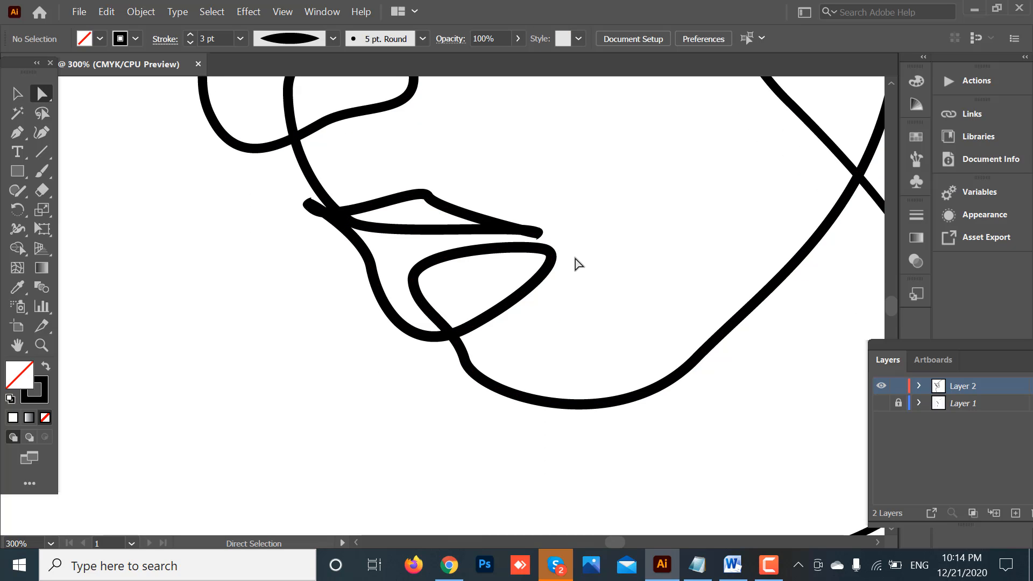
{"action": "key", "text": "ctrl+minus"}
{"action": "key", "text": "ctrl+minus"}
{"action": "key", "text": "ctrl+minus"}
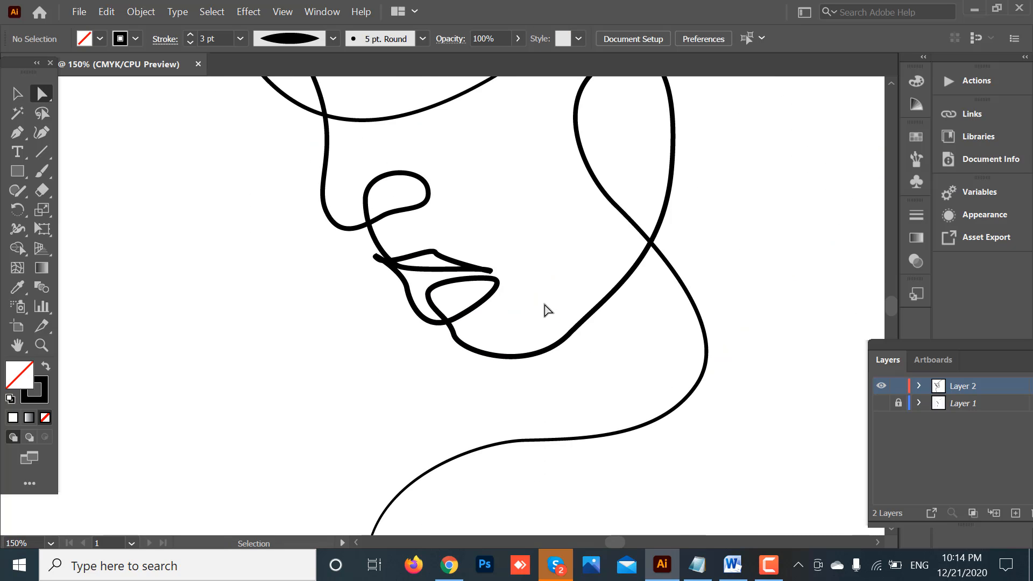
{"action": "key", "text": "ctrl+minus"}
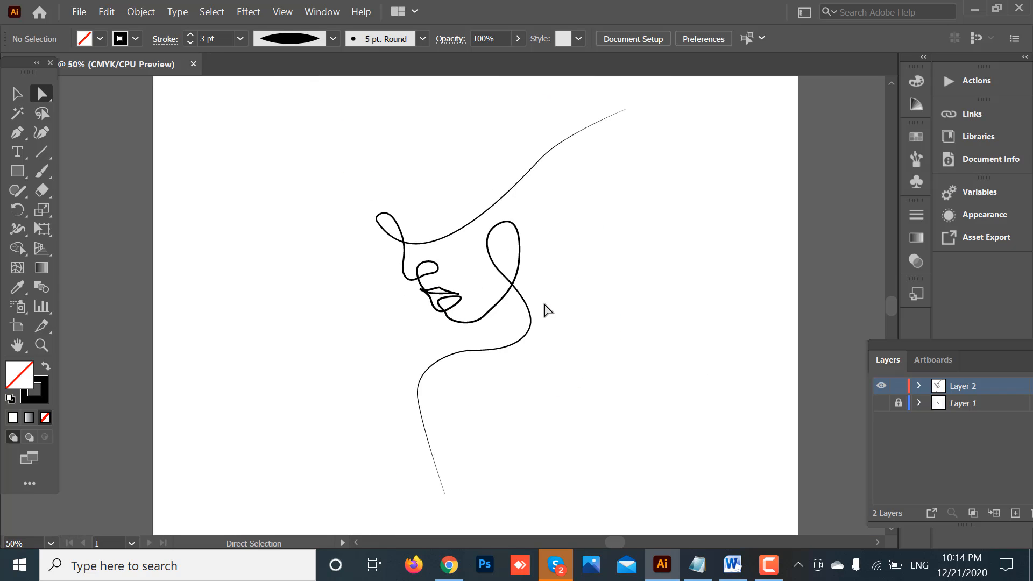
{"action": "scroll", "coordinate": [546, 264], "scroll_direction": "up", "scroll_amount": 2}
{"action": "key", "text": "ctrl+minus"}
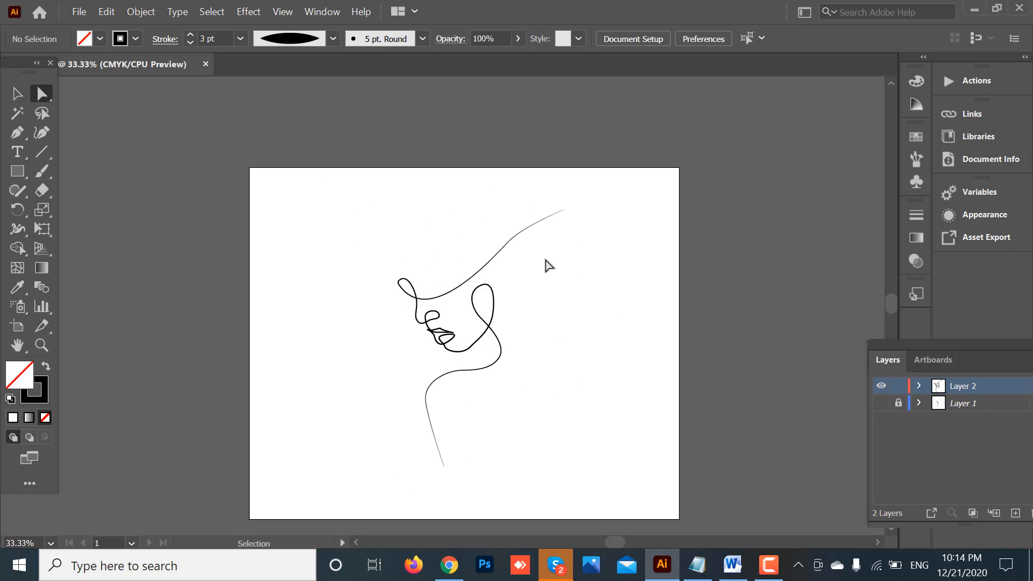
{"action": "scroll", "coordinate": [547, 304], "scroll_direction": "down", "scroll_amount": 2}
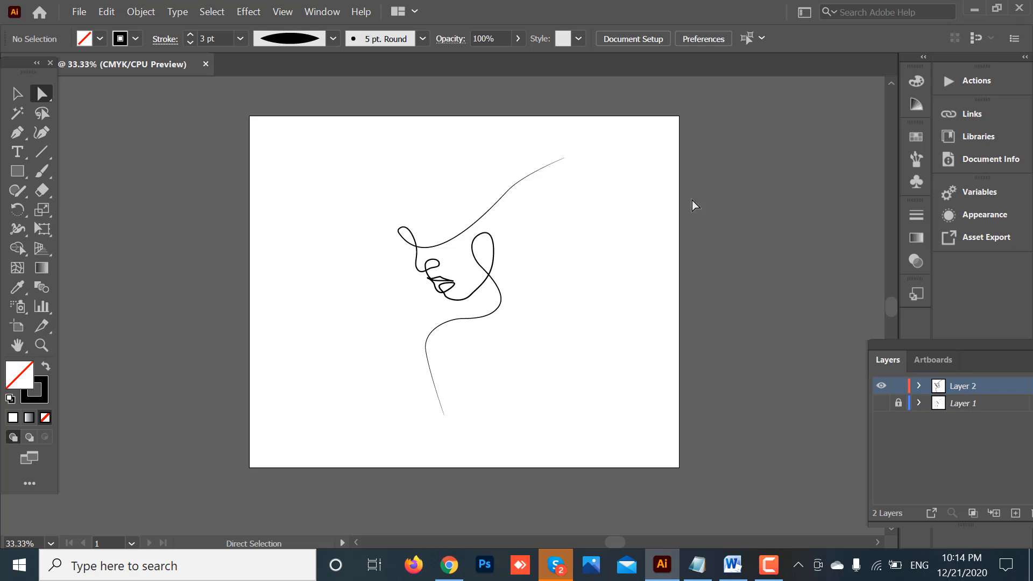
{"action": "left_click_drag", "start_coordinate": [17, 171], "coordinate": [87, 180]}
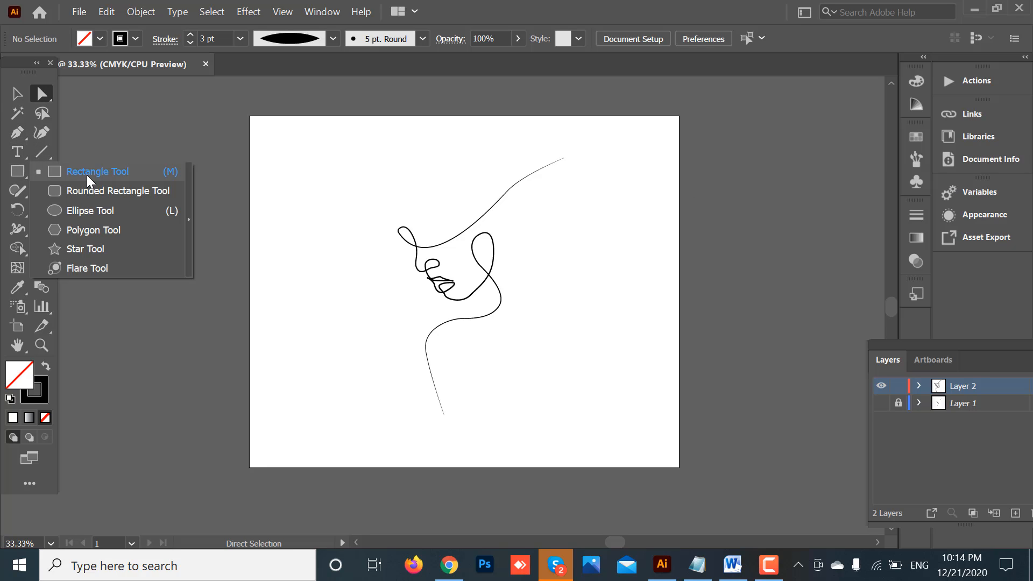
{"action": "left_click", "coordinate": [87, 176]}
{"action": "left_click_drag", "start_coordinate": [249, 117], "coordinate": [679, 467]}
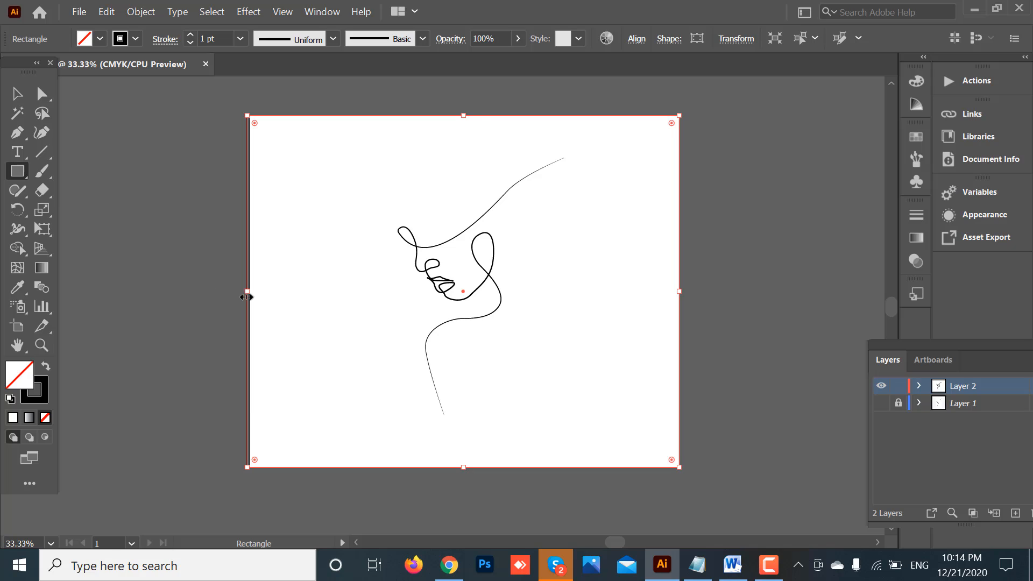
Align the border rectangle's left side with the artboard's left edge using the Selection tool, and deselect it
{"action": "left_click_drag", "start_coordinate": [249, 291], "coordinate": [256, 291]}
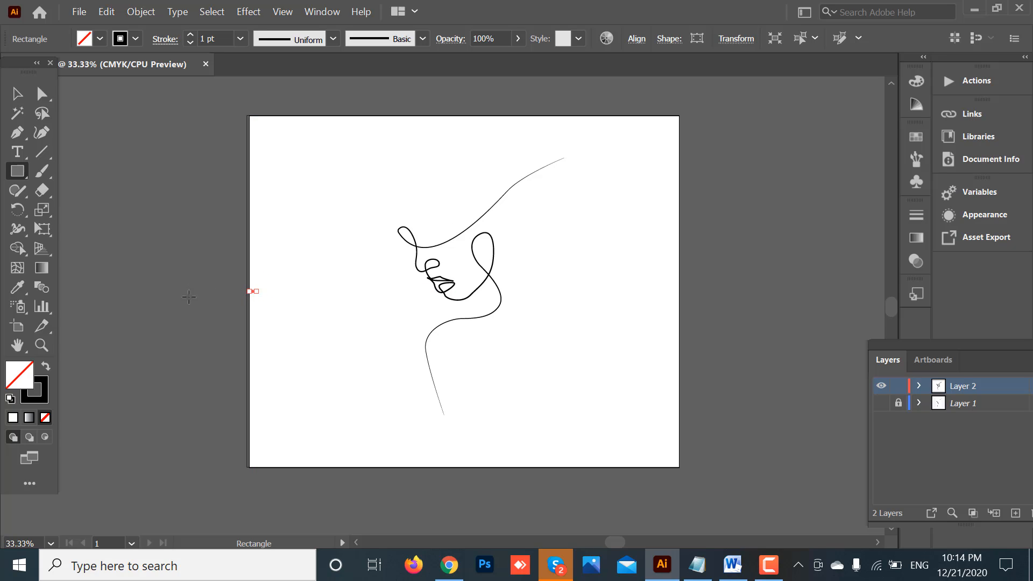
{"action": "left_click", "coordinate": [17, 94]}
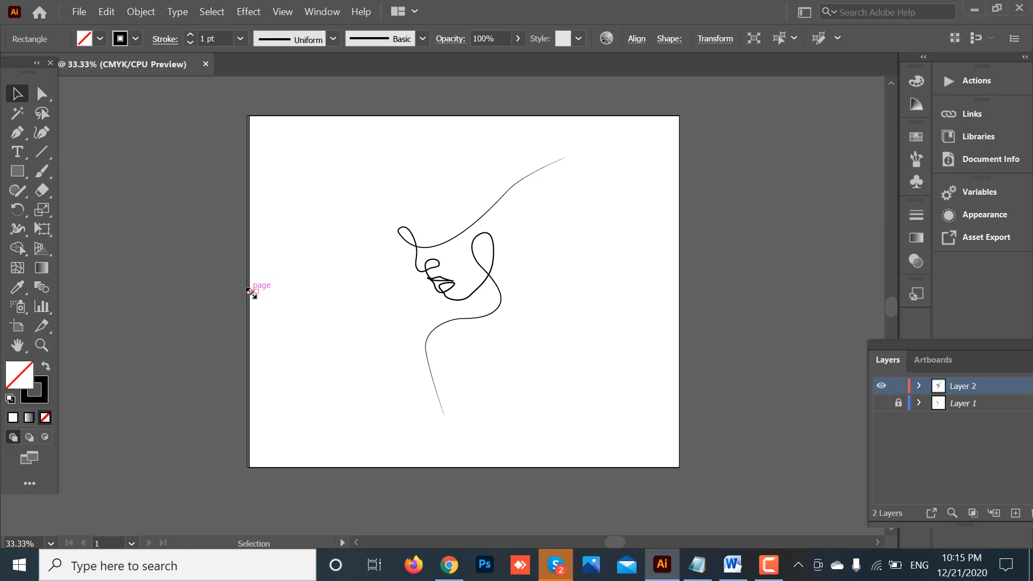
{"action": "left_click_drag", "start_coordinate": [253, 293], "coordinate": [256, 296]}
{"action": "left_click", "coordinate": [184, 284]}
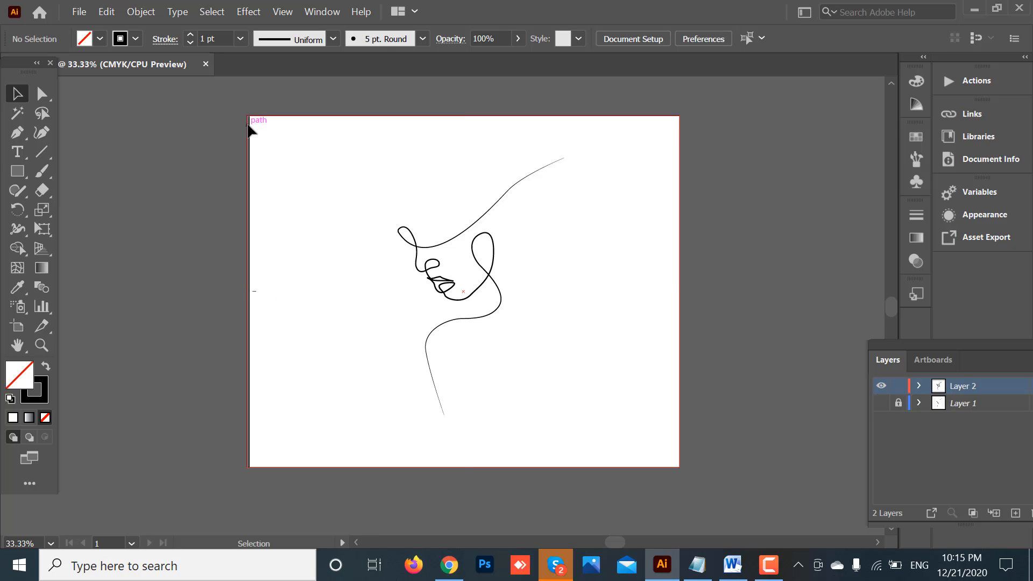
{"action": "left_click", "coordinate": [249, 130]}
{"action": "left_click_drag", "start_coordinate": [247, 291], "coordinate": [249, 291]}
{"action": "left_click", "coordinate": [178, 259]}
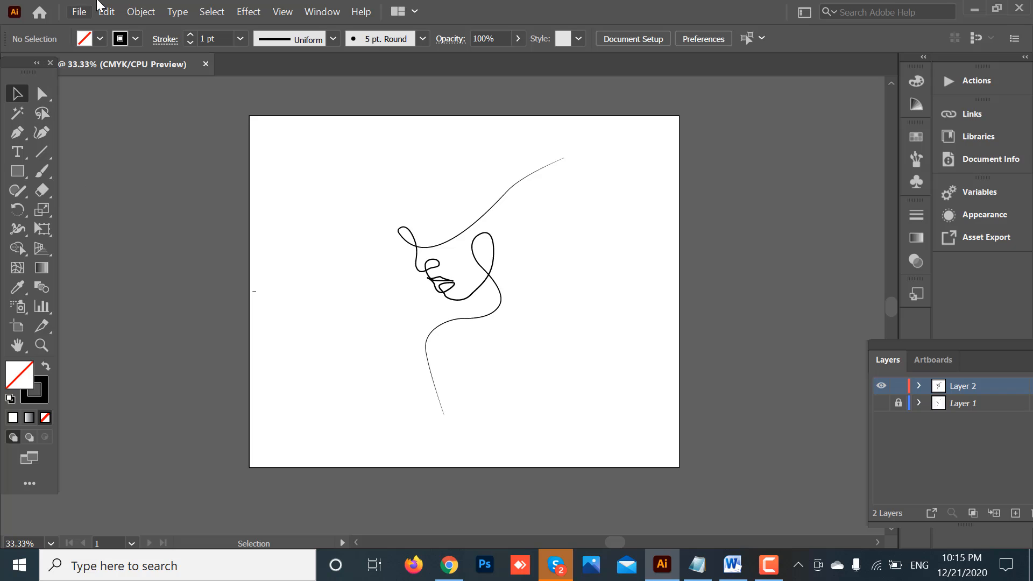
Start an Export As of the artwork, choosing the Desktop as location and "one line art" as file name
{"action": "left_click", "coordinate": [80, 11]}
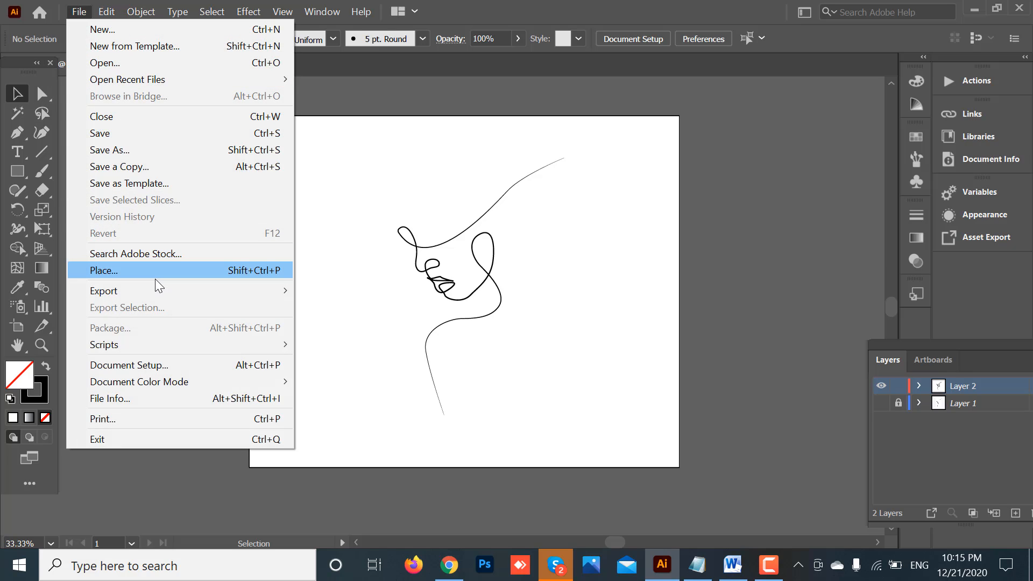
{"action": "mouse_move", "coordinate": [156, 285]}
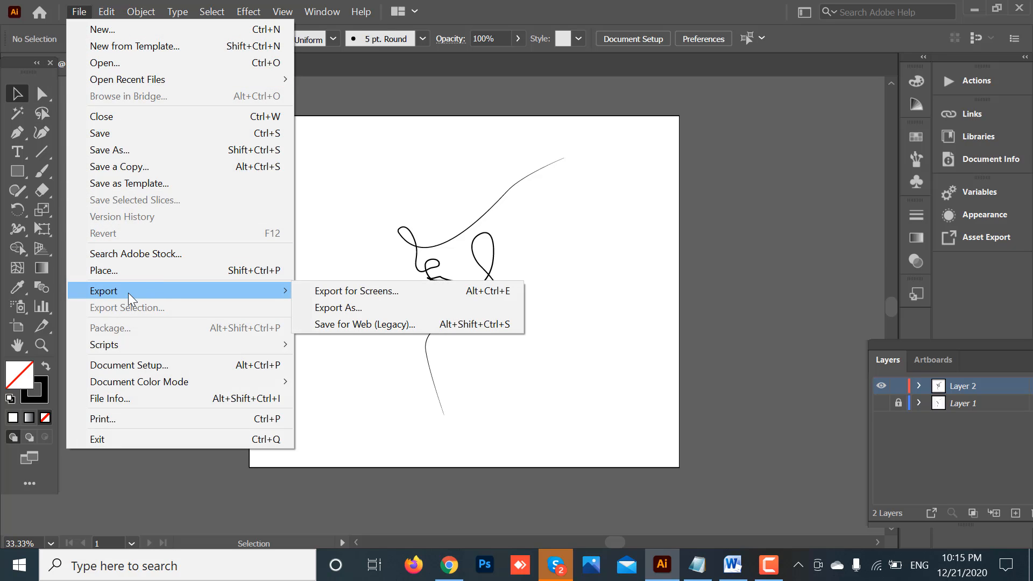
{"action": "left_click", "coordinate": [339, 309]}
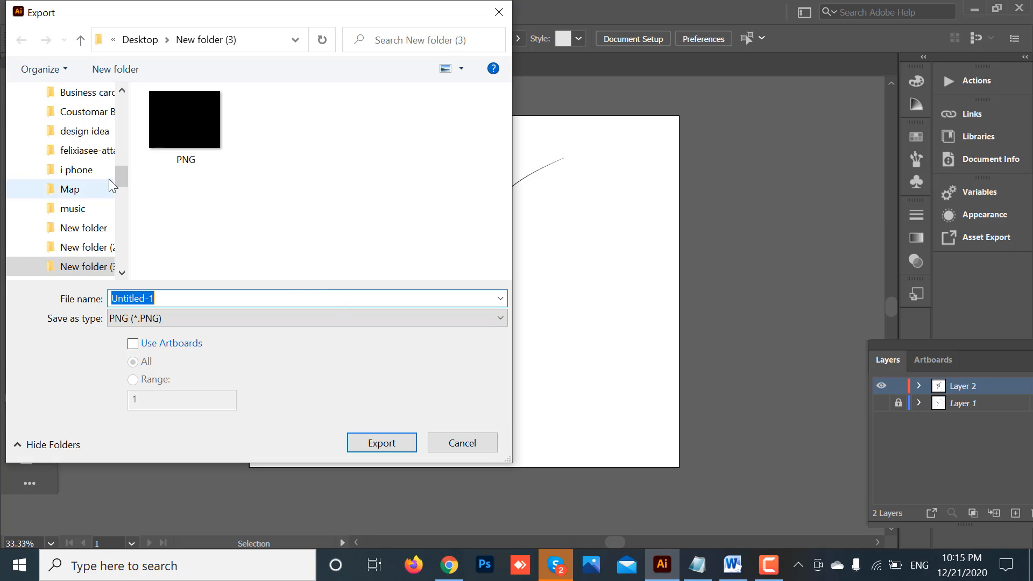
{"action": "left_click_drag", "start_coordinate": [123, 179], "coordinate": [111, 76]}
{"action": "left_click", "coordinate": [70, 126]}
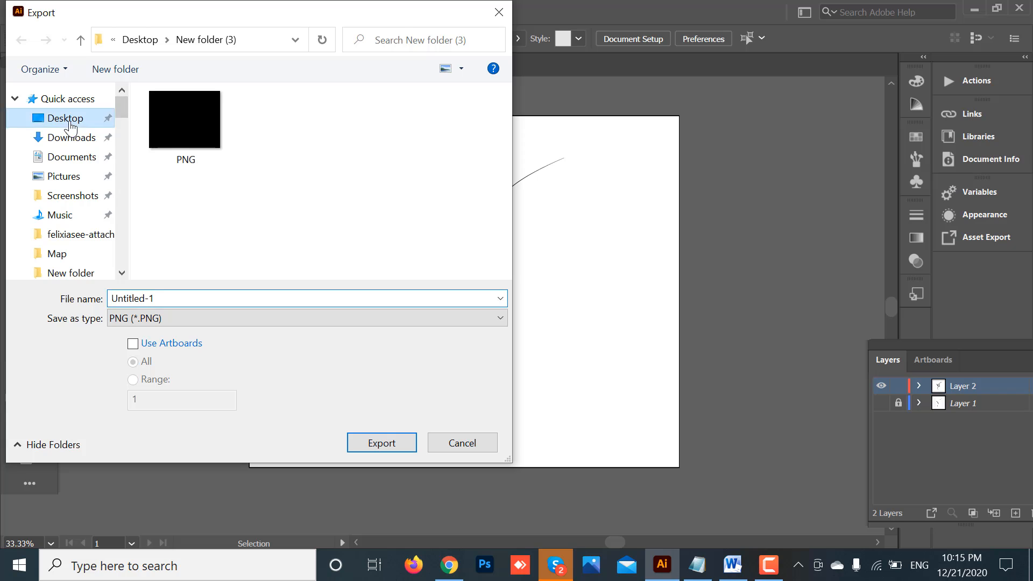
{"action": "double_click", "coordinate": [163, 301]}
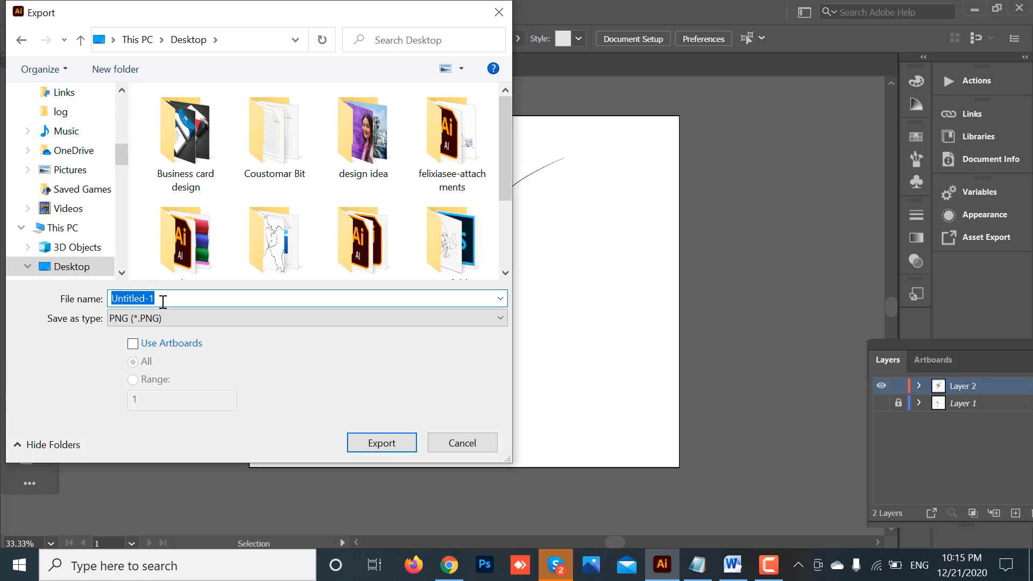
{"action": "type", "text": "one line art"}
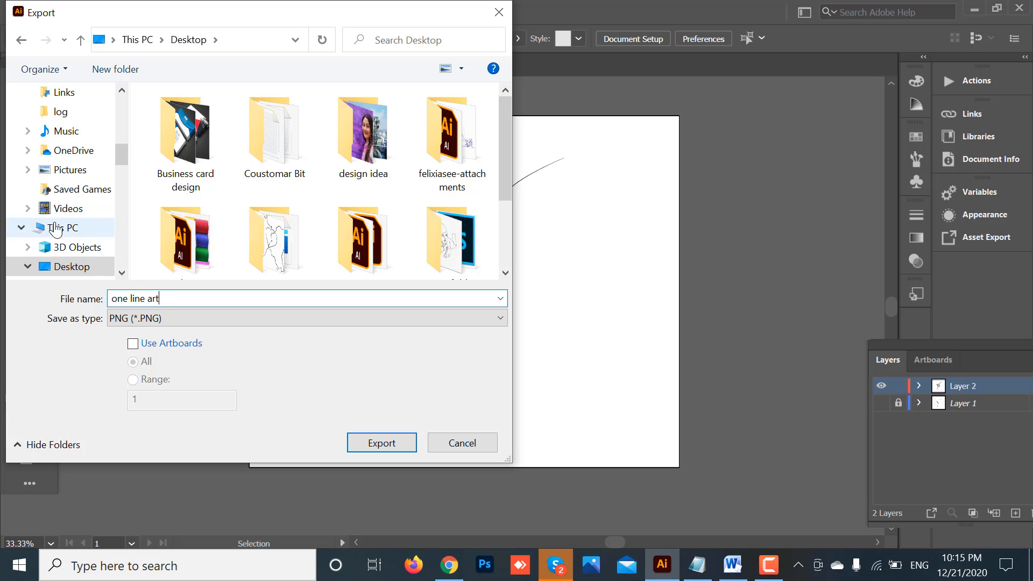
Set the export format to JPEG (*.JPG) and export with the CMYK color model, quality 6 and High (300 ppi) resolution
{"action": "left_click", "coordinate": [493, 324]}
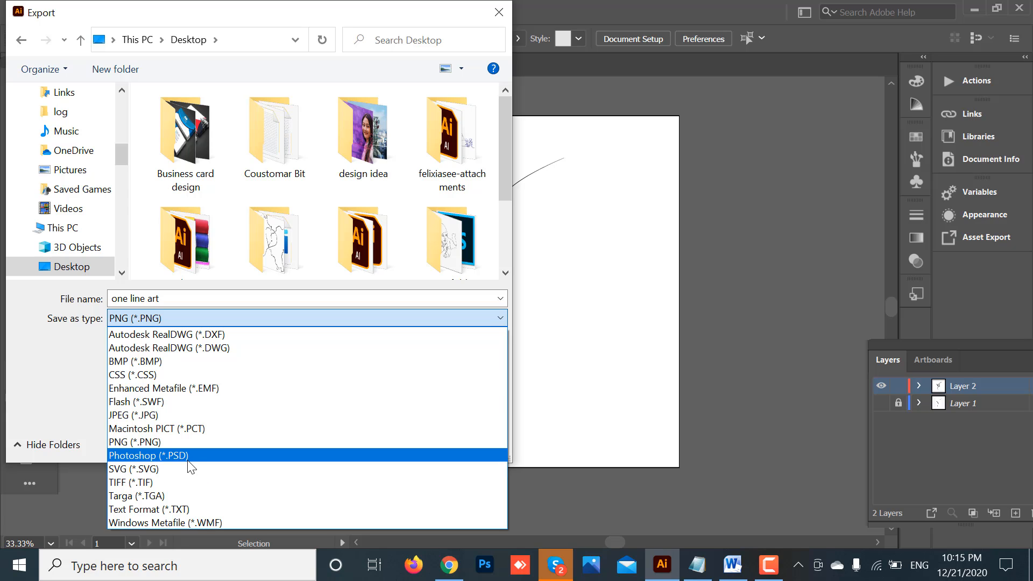
{"action": "left_click", "coordinate": [175, 414]}
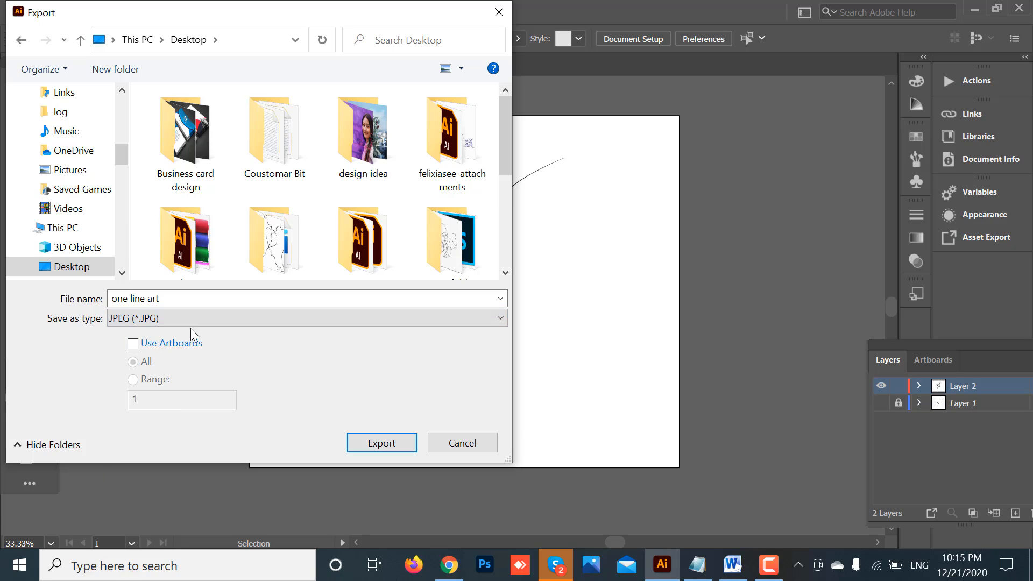
{"action": "left_click", "coordinate": [383, 443]}
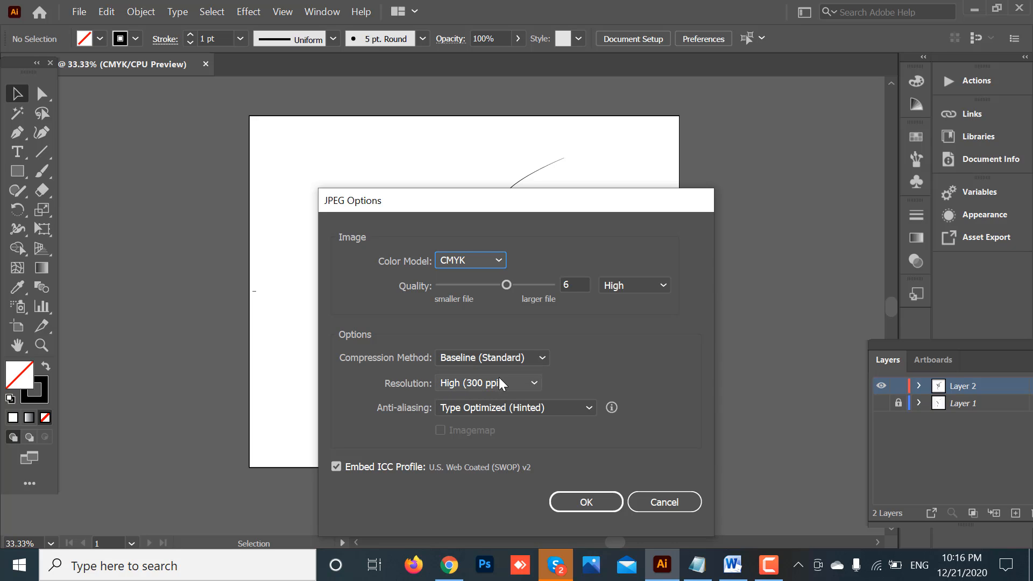
{"action": "left_click", "coordinate": [592, 500]}
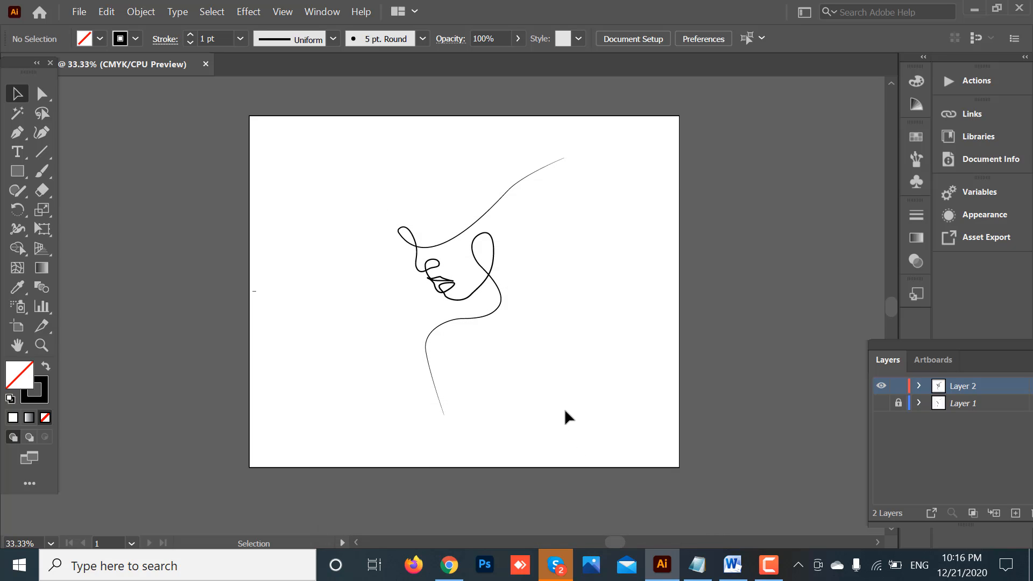
Minimize Illustrator, open the exported "one line art" image from the desktop in Photos and view it full screen
{"action": "scroll", "coordinate": [567, 411], "scroll_direction": "down", "scroll_amount": 1}
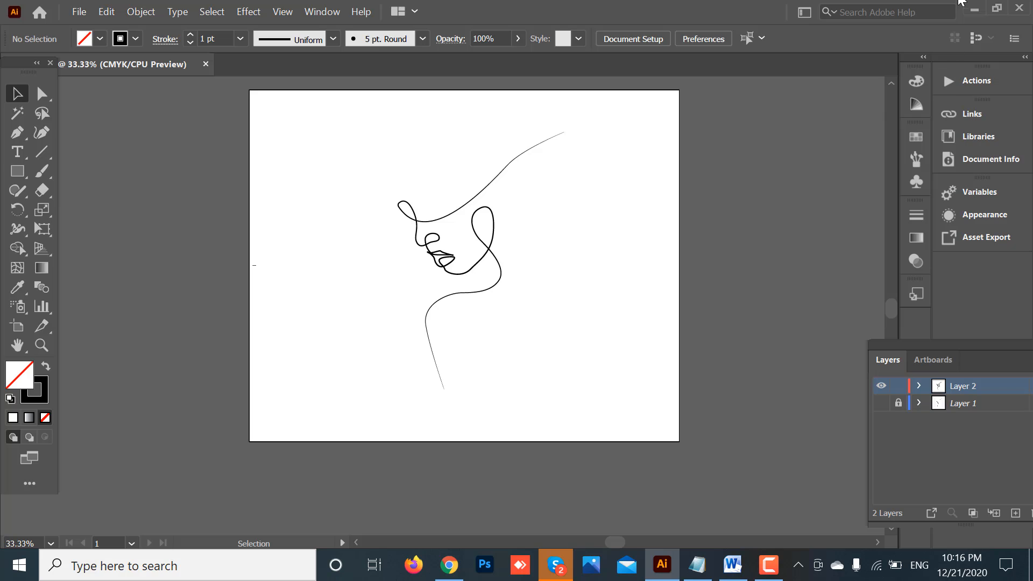
{"action": "left_click", "coordinate": [974, 10]}
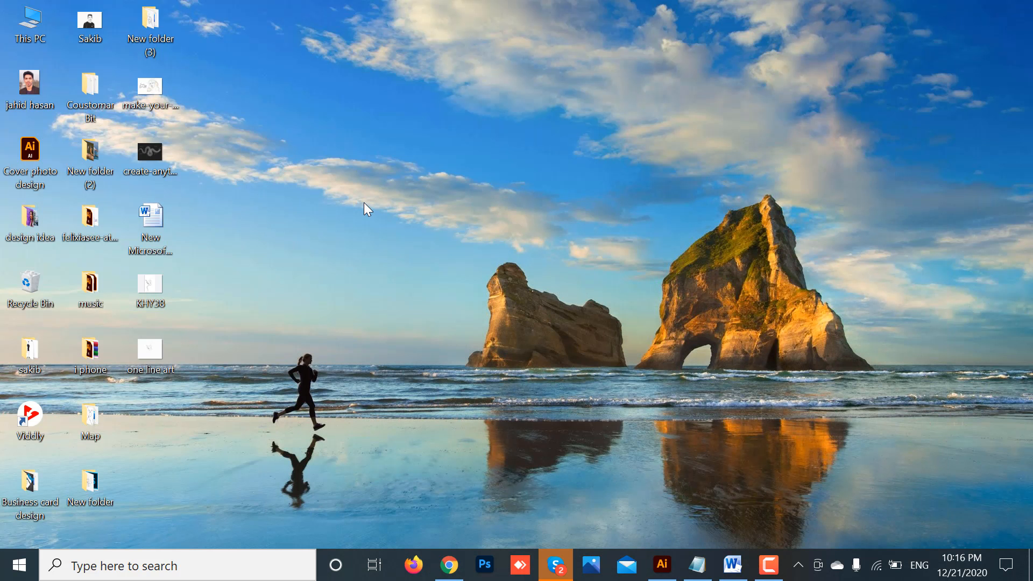
{"action": "mouse_move", "coordinate": [155, 343]}
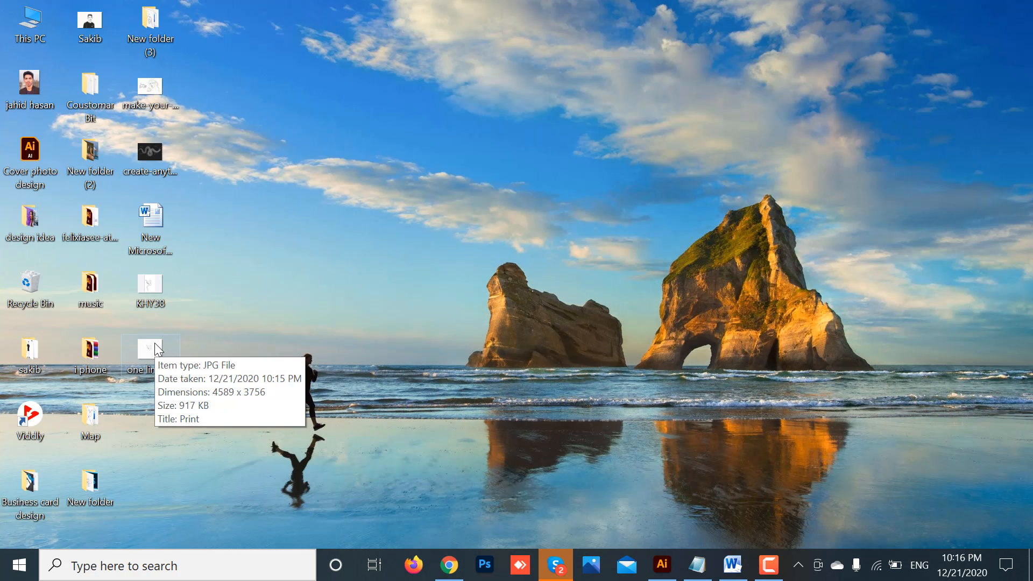
{"action": "left_click", "coordinate": [155, 344]}
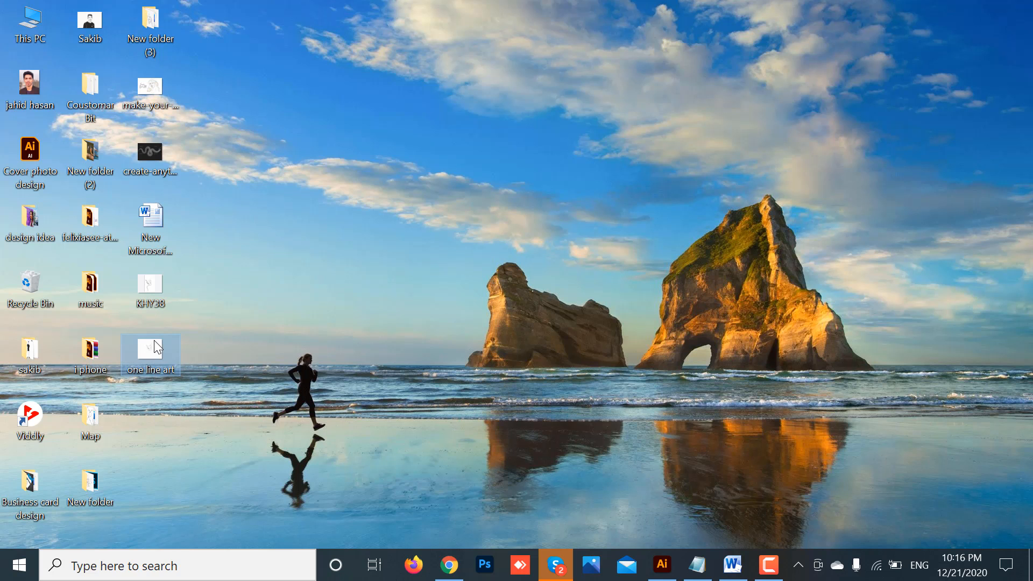
{"action": "double_click", "coordinate": [154, 344]}
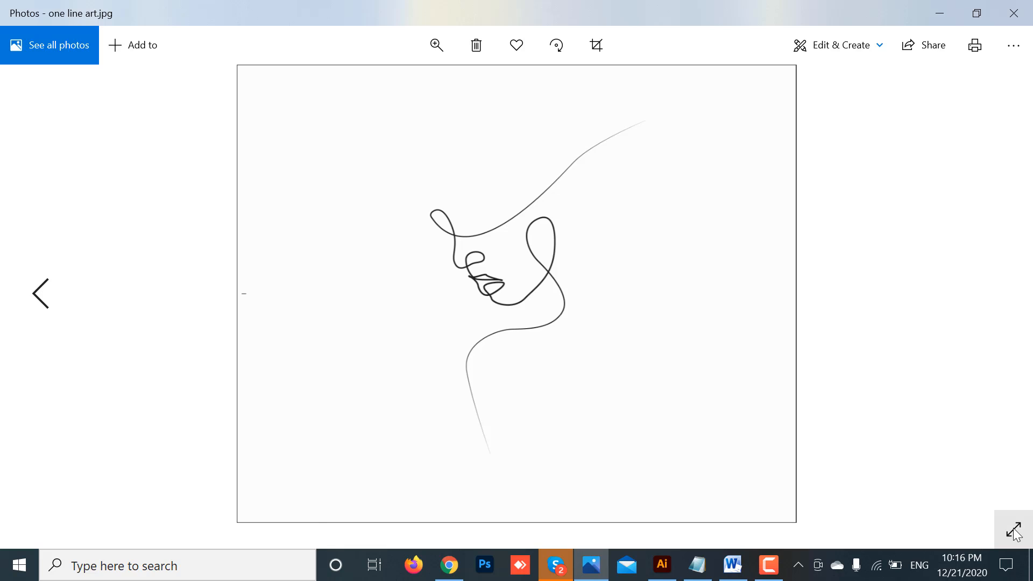
{"action": "left_click", "coordinate": [1013, 529]}
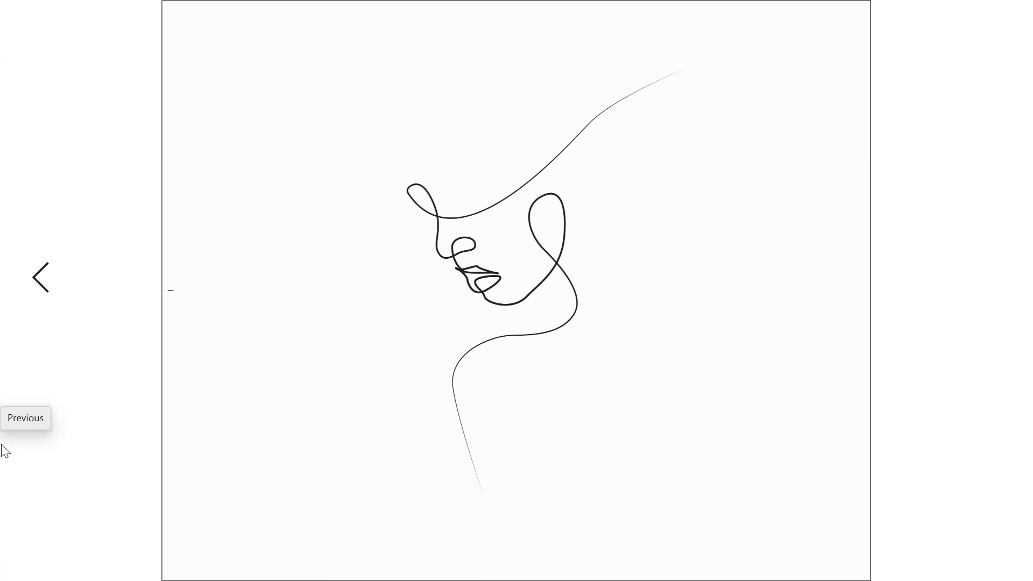